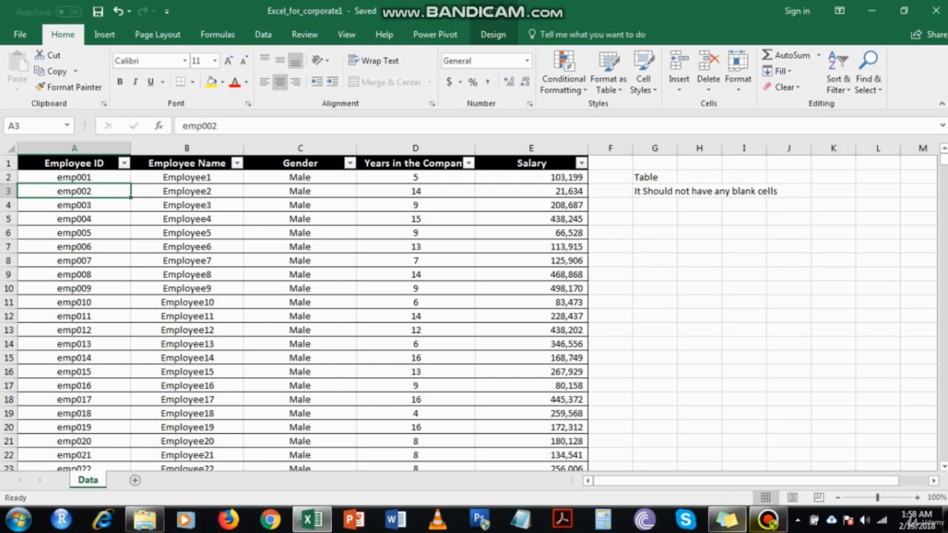
{"action": "left_click", "coordinate": [768, 520]}
{"action": "left_click", "coordinate": [768, 521]}
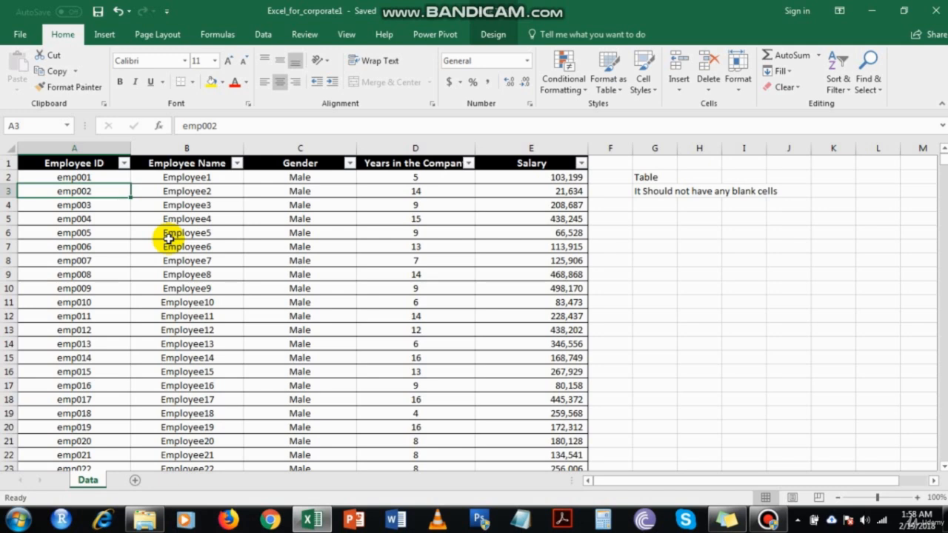
Add a new worksheet and enter the headers Sr. No, Employee ID, Employee Name and Gender across row 1
{"action": "left_click", "coordinate": [135, 483]}
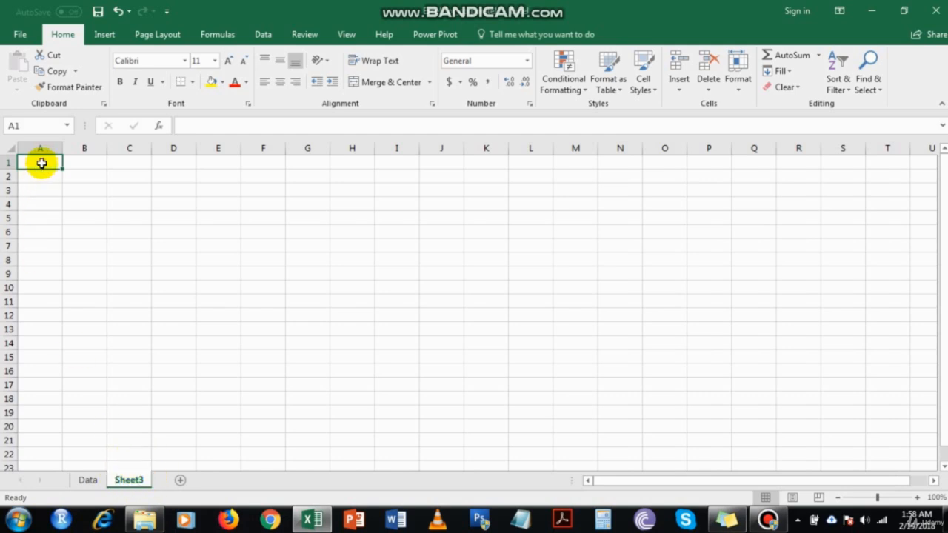
{"action": "type", "text": "Sr. No"}
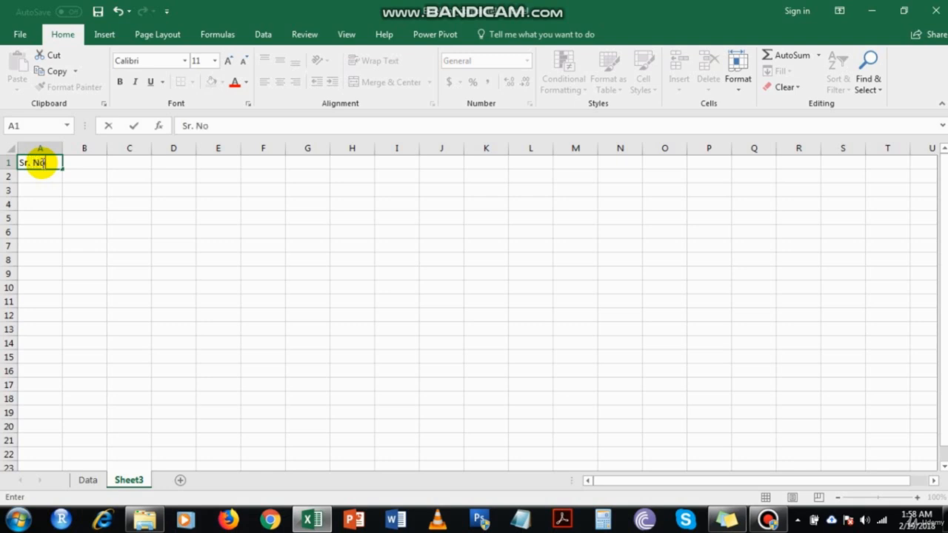
{"action": "key", "text": "Tab"}
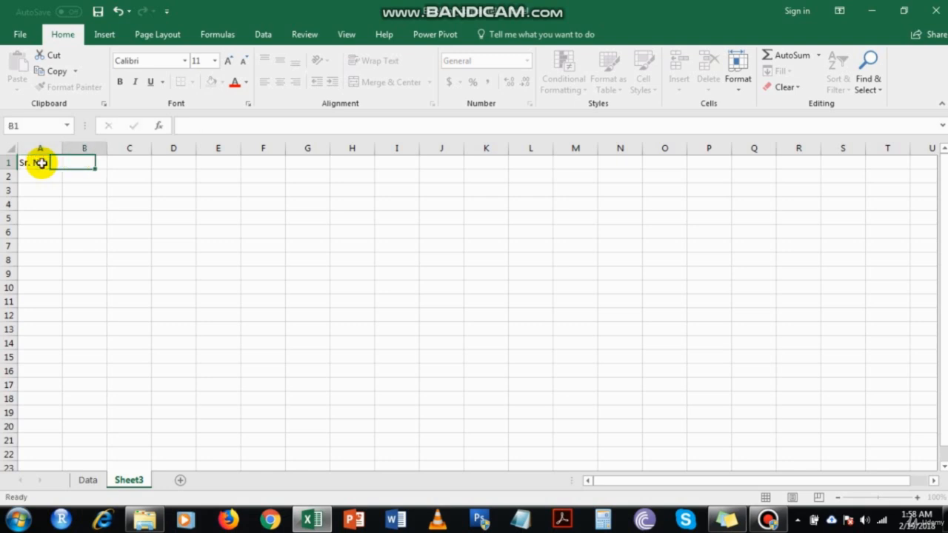
{"action": "type", "text": "Emp"}
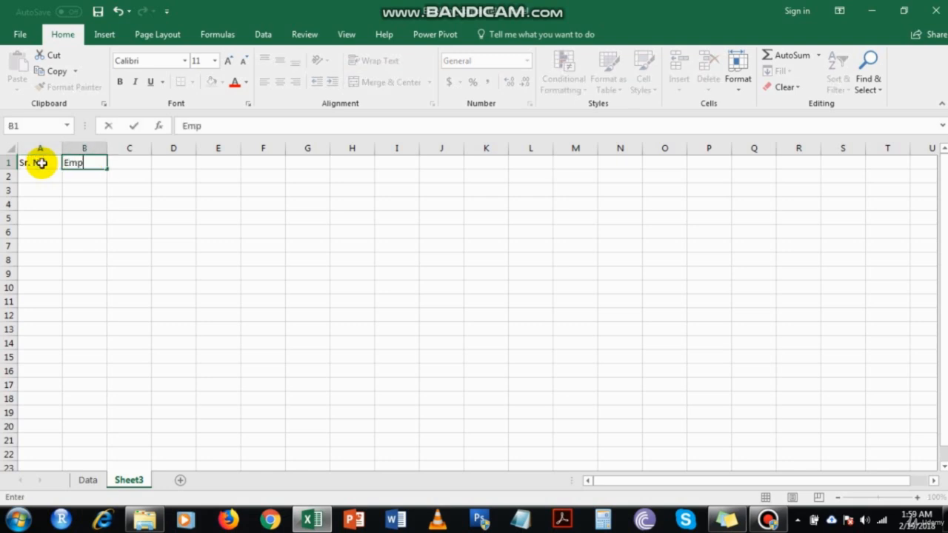
{"action": "type", "text": "loyee ID"}
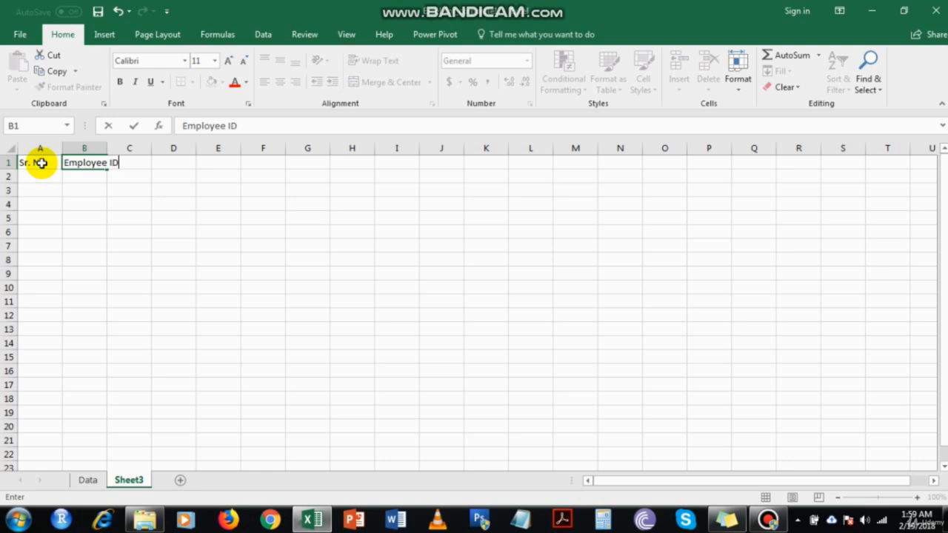
{"action": "key", "text": "Tab"}
{"action": "type", "text": "Employee Name"}
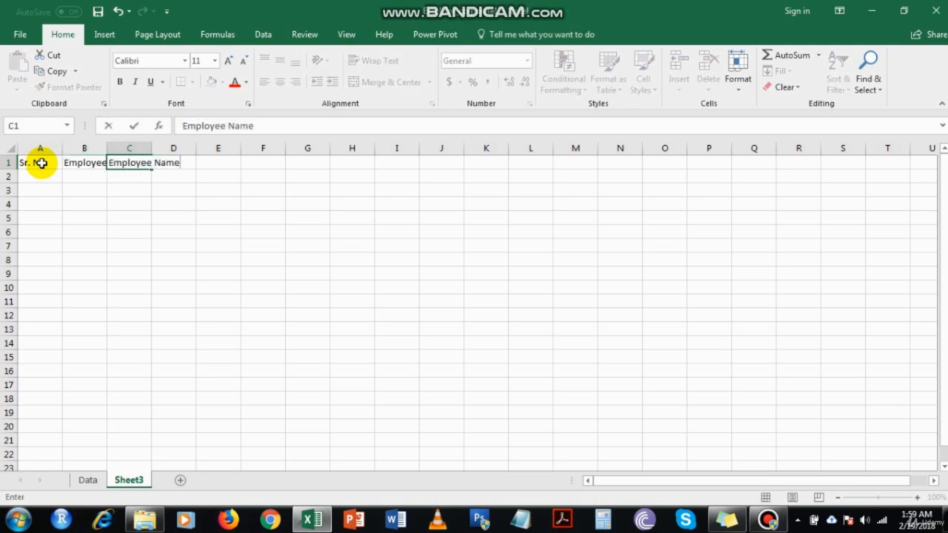
{"action": "key", "text": "Tab"}
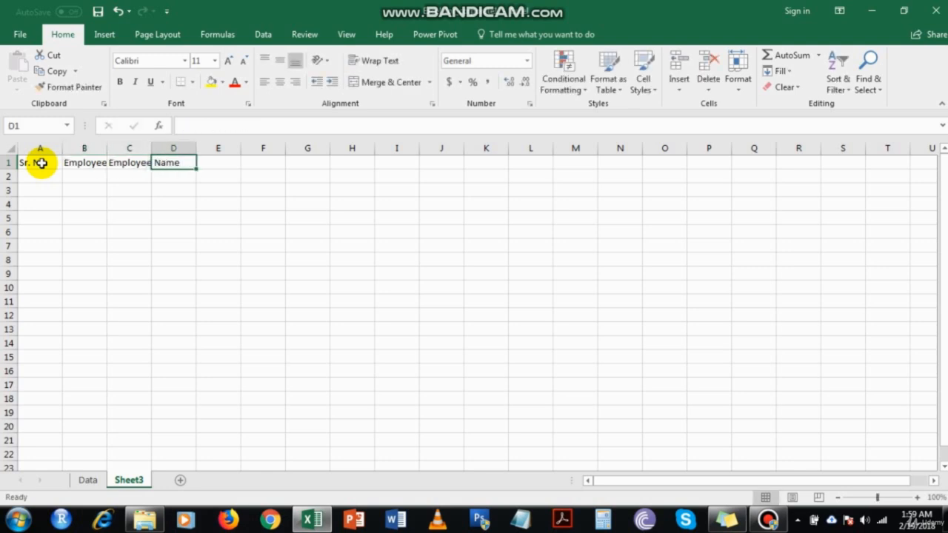
{"action": "type", "text": "Gender"}
{"action": "key", "text": "Tab"}
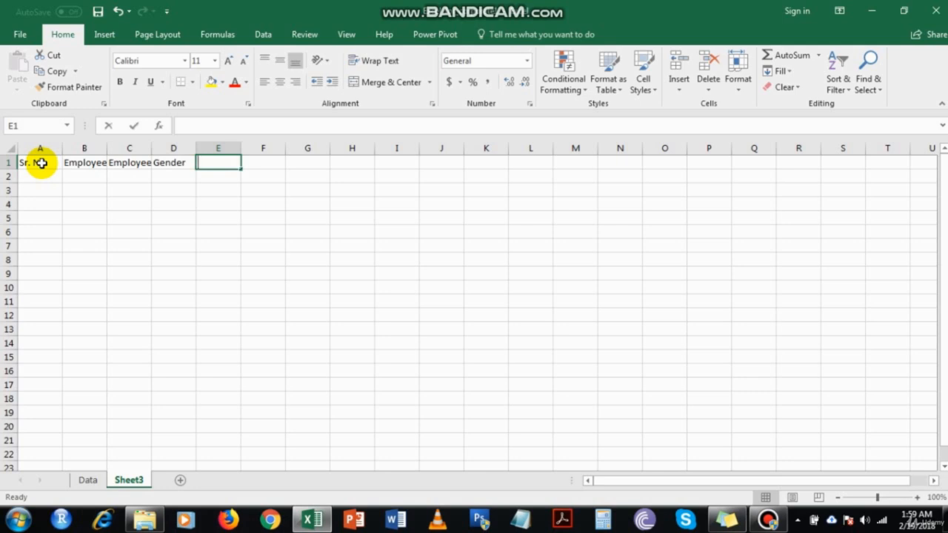
Complete the header row with Years in the Company and Salary in the next two columns
{"action": "type", "text": "Years in the c"}
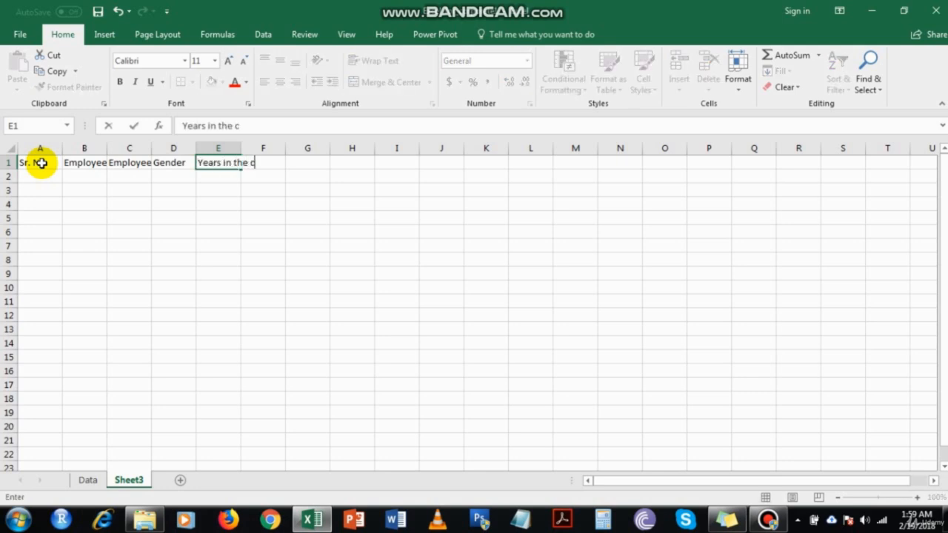
{"action": "type", "text": "om"}
{"action": "key", "text": "BackSpace"}
{"action": "key", "text": "BackSpace"}
{"action": "key", "text": "BackSpace"}
{"action": "type", "text": "Cm"}
{"action": "key", "text": "BackSpace"}
{"action": "type", "text": "ompany"}
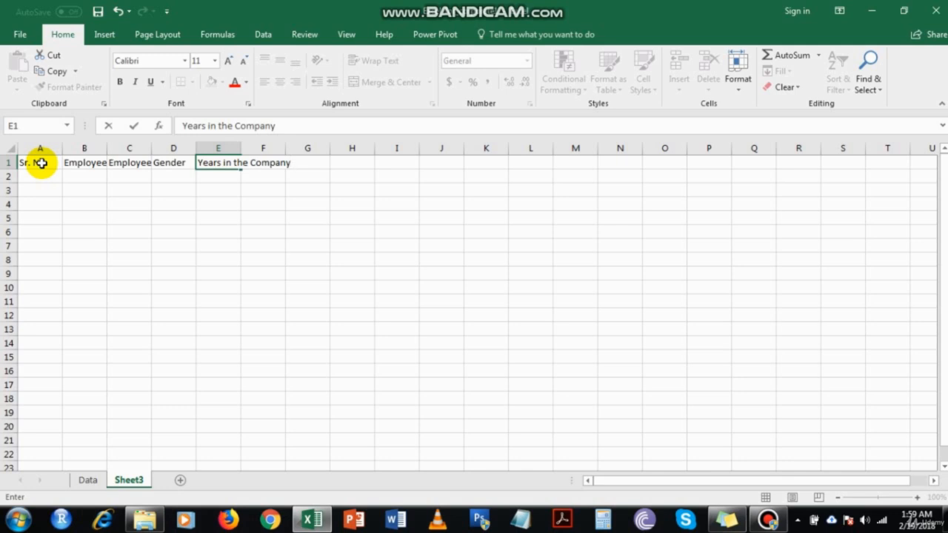
{"action": "key", "text": "Tab"}
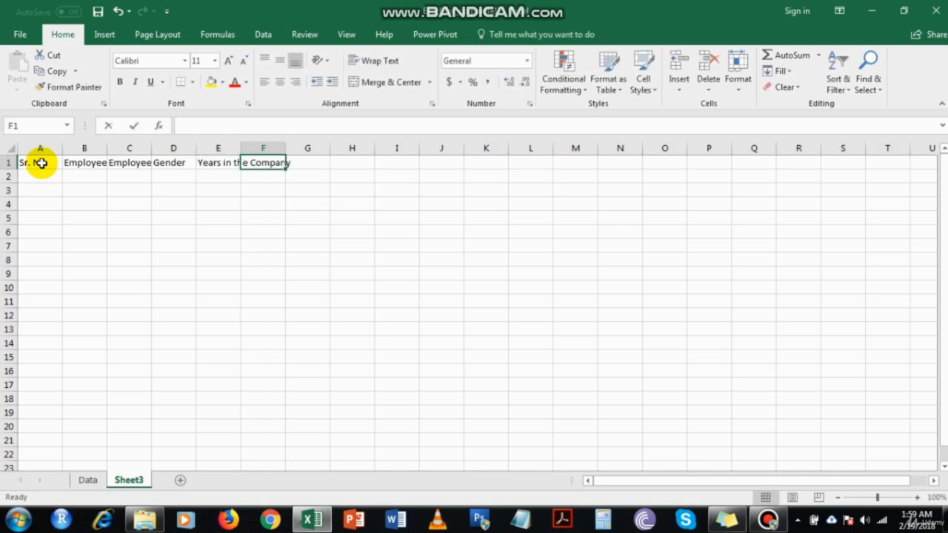
{"action": "type", "text": "Salary"}
{"action": "key", "text": "Return"}
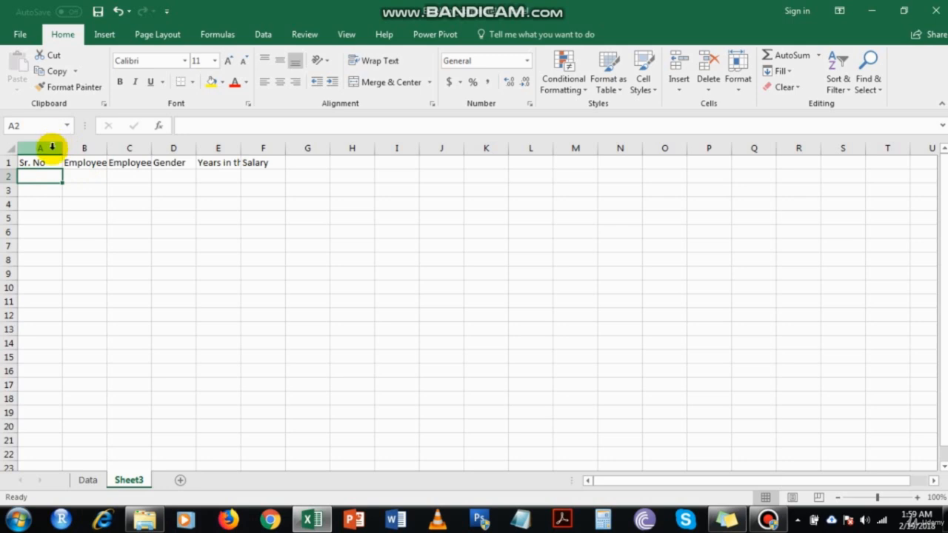
{"action": "left_click_drag", "start_coordinate": [46, 147], "coordinate": [252, 148]}
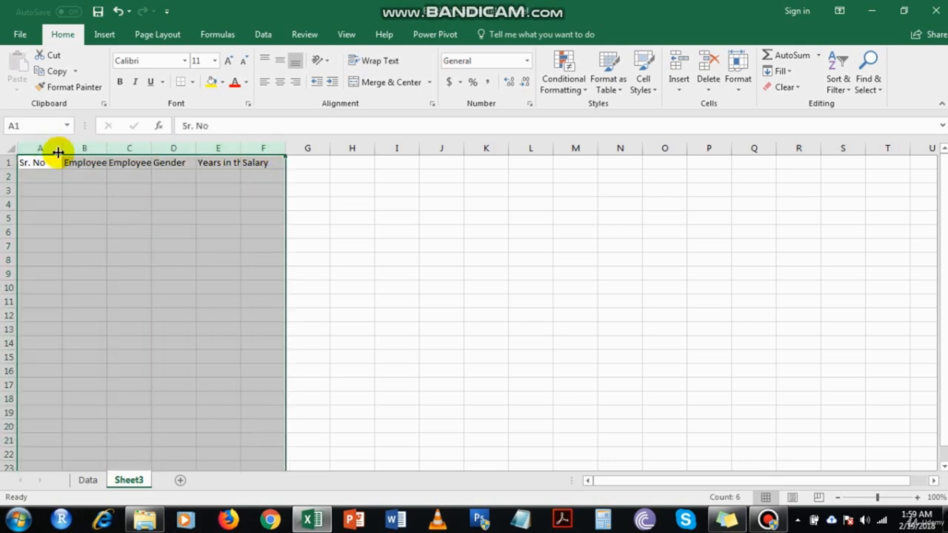
{"action": "left_click_drag", "start_coordinate": [57, 151], "coordinate": [70, 150]}
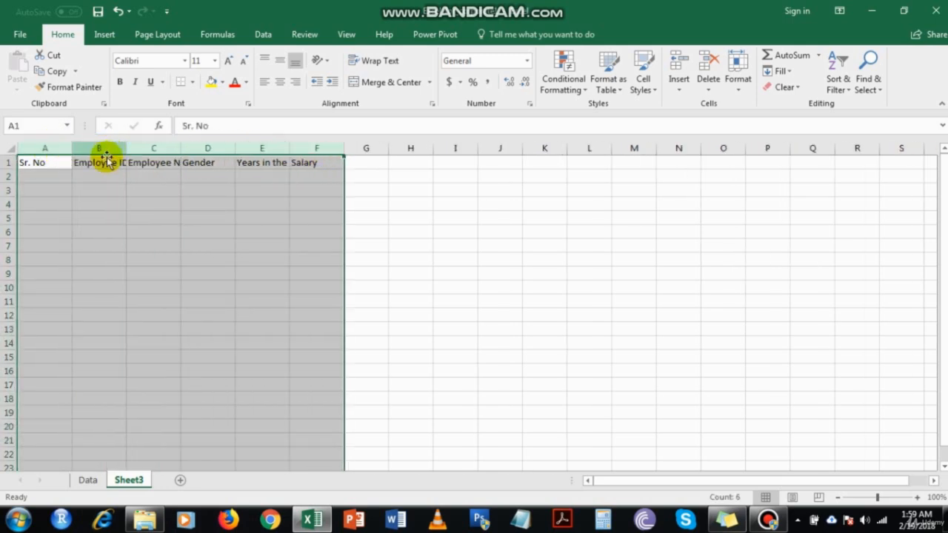
{"action": "left_click", "coordinate": [48, 180]}
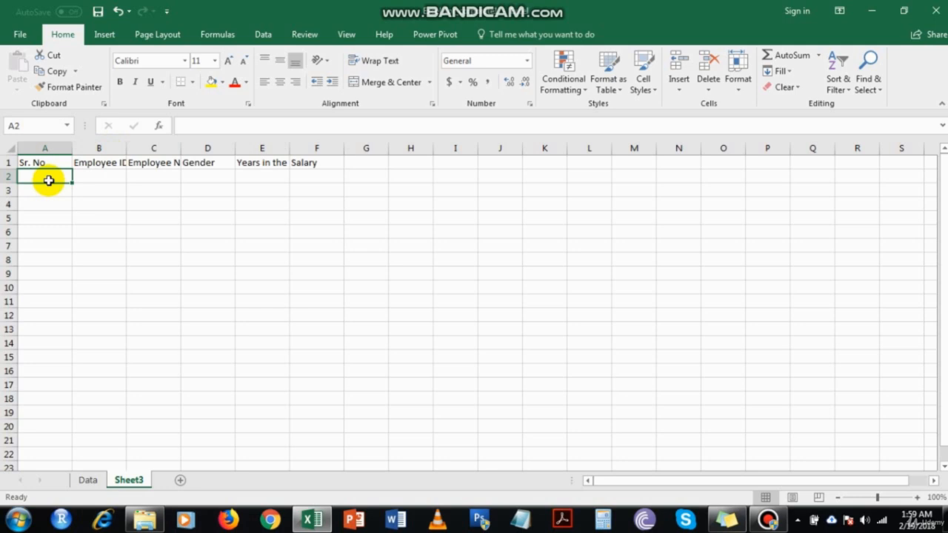
{"action": "key", "text": "End"}
{"action": "key", "text": "Return"}
{"action": "key", "text": "Down"}
{"action": "key", "text": "Return"}
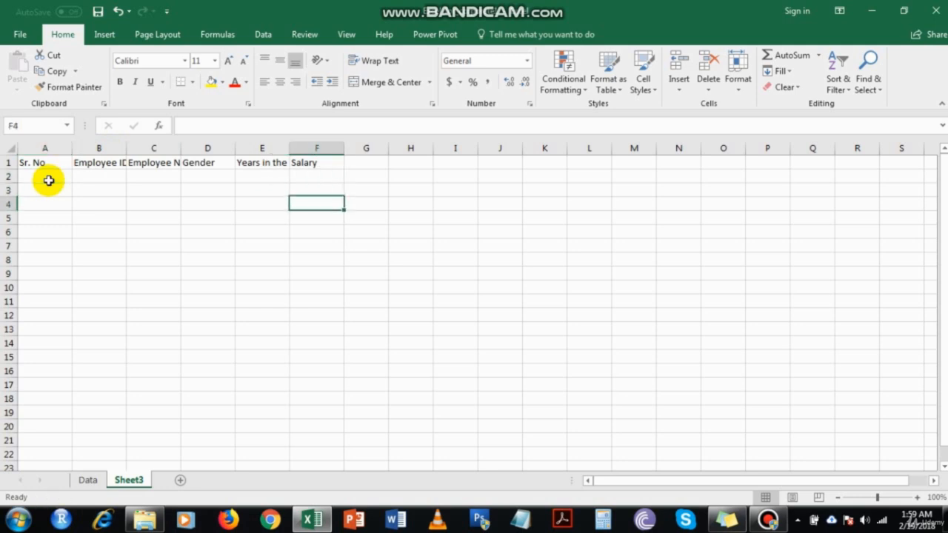
{"action": "key", "text": "ctrl+z"}
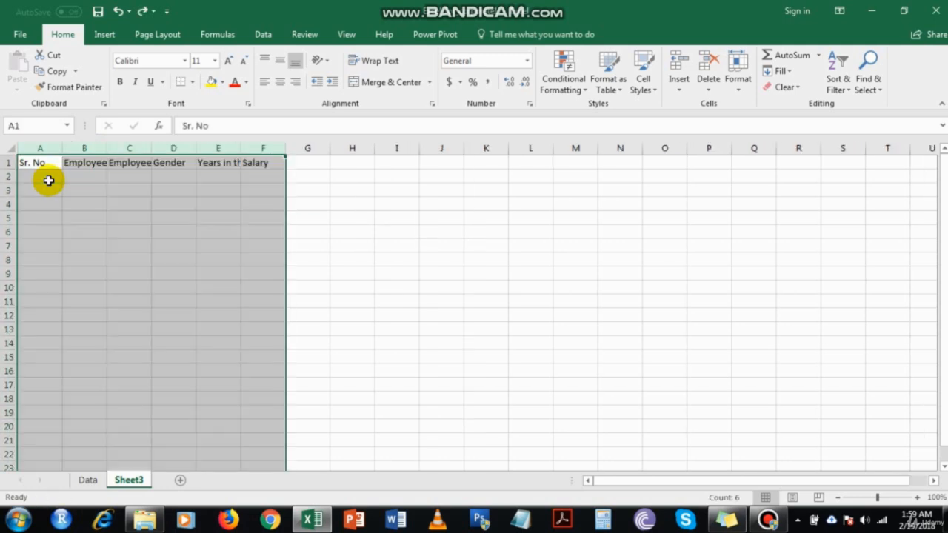
Enter serial numbers 1 and 2 in the first two data rows of the Sr. No column
{"action": "left_click", "coordinate": [48, 180]}
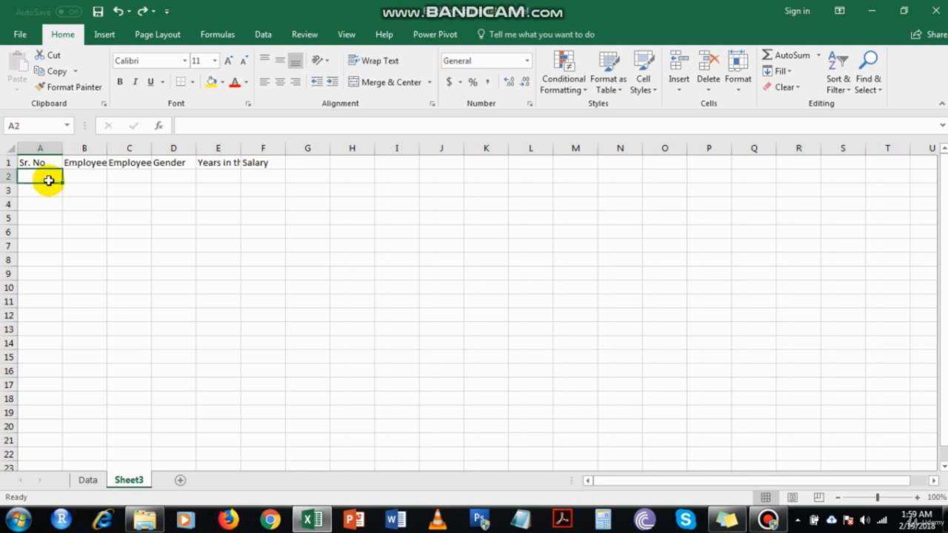
{"action": "key", "text": "End"}
{"action": "type", "text": "1"}
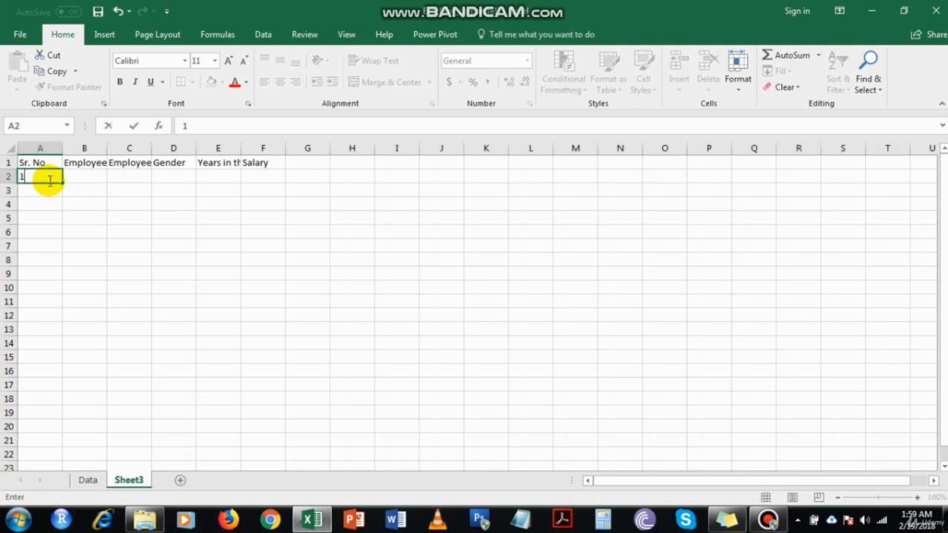
{"action": "key", "text": "Return"}
{"action": "type", "text": "23"}
{"action": "key", "text": "BackSpace"}
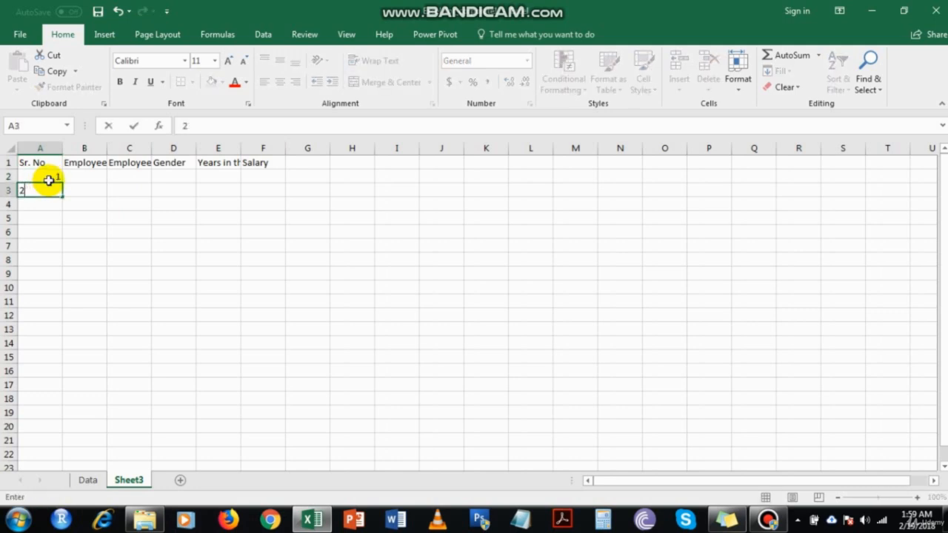
{"action": "key", "text": "Return"}
{"action": "type", "text": "3"}
{"action": "key", "text": "Return"}
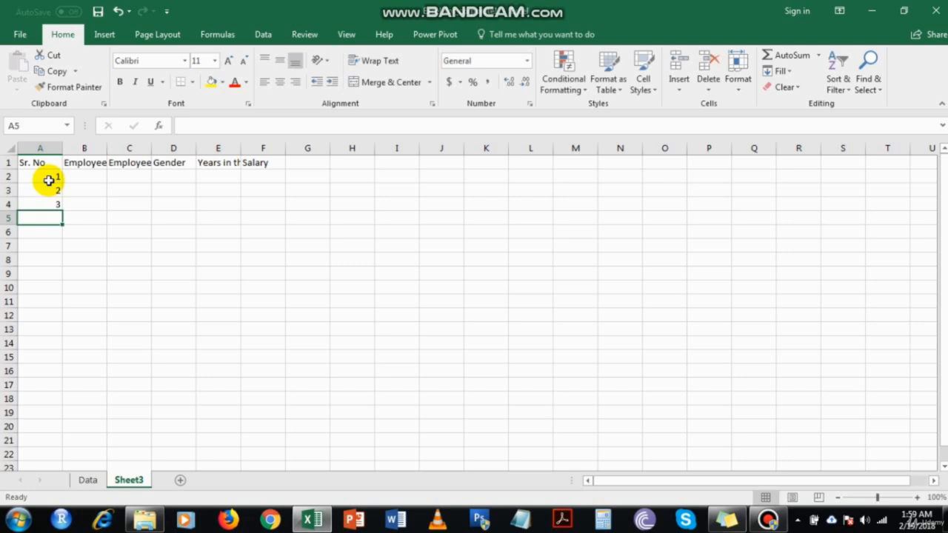
{"action": "key", "text": "Up"}
{"action": "key", "text": "Delete"}
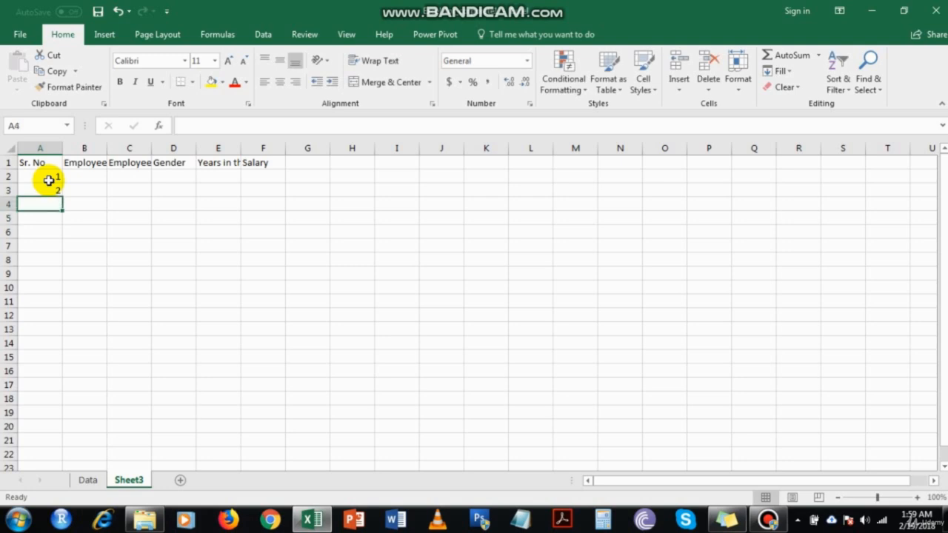
Fill the Sr. No series from 1 down to 1000 using the first two numbers
{"action": "key", "text": "Up"}
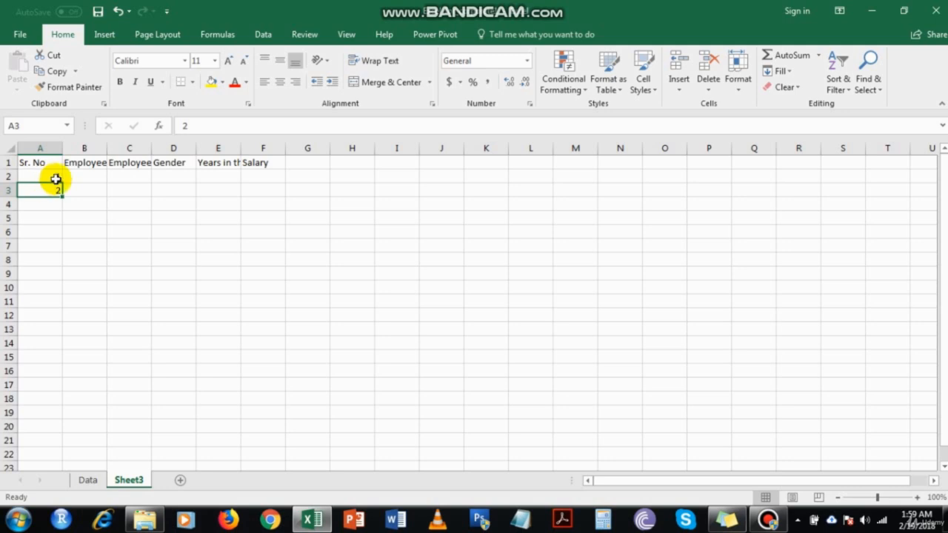
{"action": "left_click", "coordinate": [58, 179]}
{"action": "left_click", "coordinate": [60, 187]}
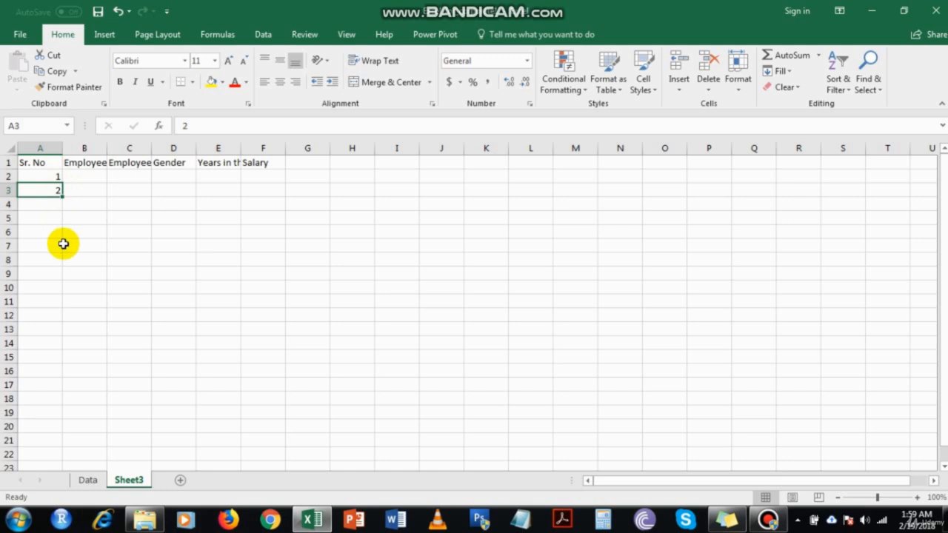
{"action": "left_click_drag", "start_coordinate": [51, 178], "coordinate": [53, 191]}
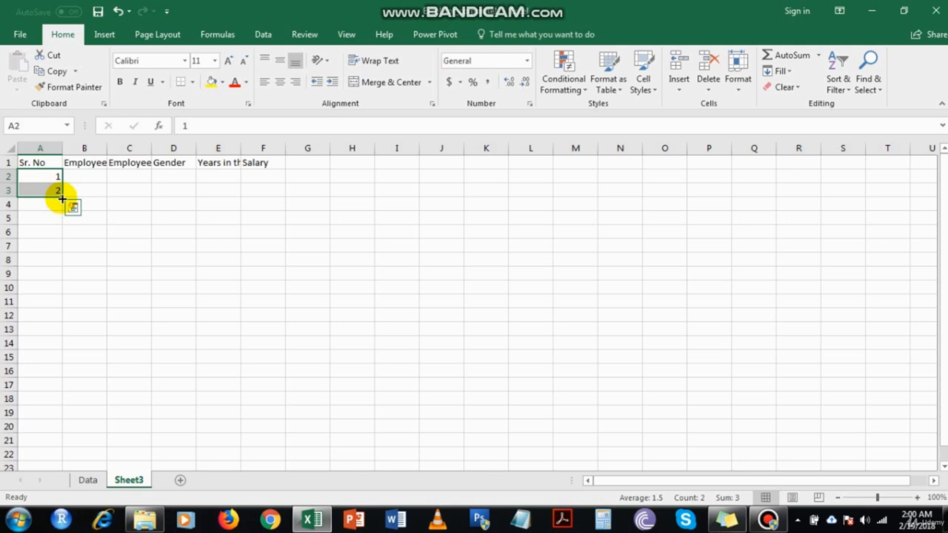
{"action": "mouse_move", "coordinate": [62, 198]}
{"action": "left_mouse_down"}
{"action": "mouse_move", "coordinate": [70, 206]}
{"action": "mouse_move", "coordinate": [63, 528]}
{"action": "mouse_move", "coordinate": [67, 135]}
{"action": "mouse_move", "coordinate": [36, 271]}
{"action": "mouse_move", "coordinate": [56, 213]}
{"action": "left_mouse_up"}
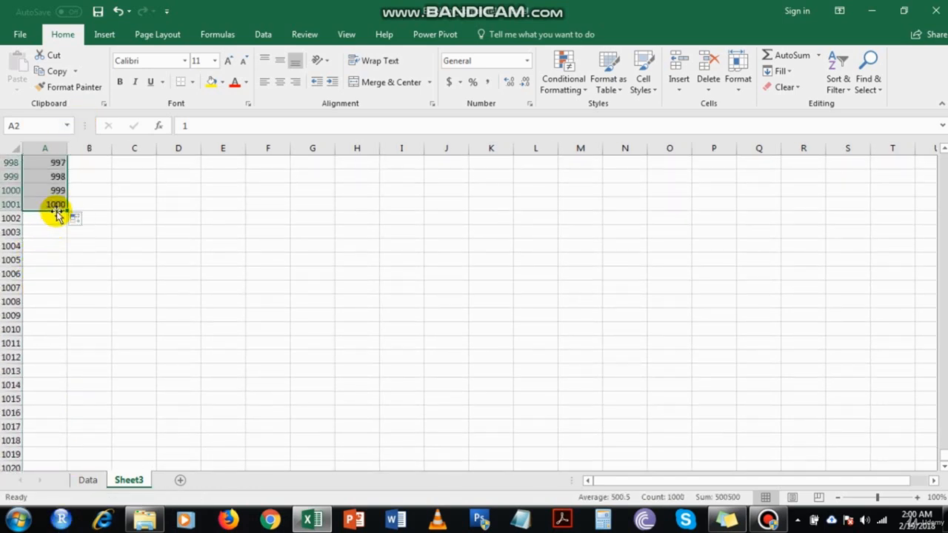
{"action": "left_click", "coordinate": [57, 204]}
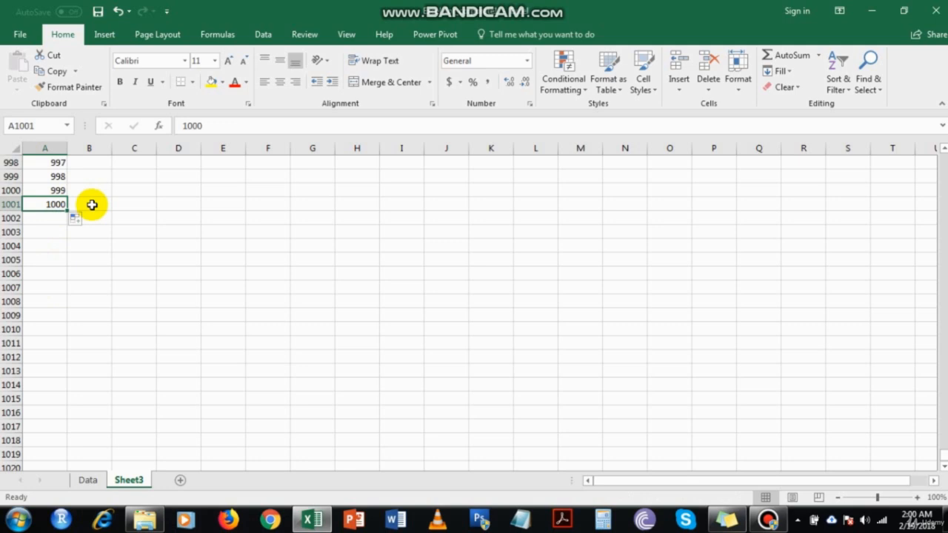
{"action": "key", "text": "ctrl+Home"}
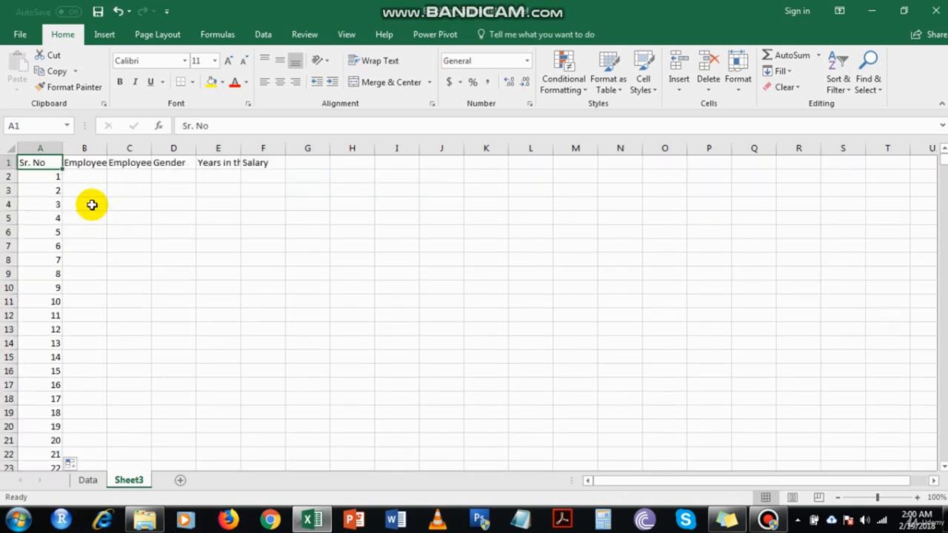
Autofit the widths of the Employee ID and Employee Name columns
{"action": "key", "text": "Right"}
{"action": "key", "text": "Down"}
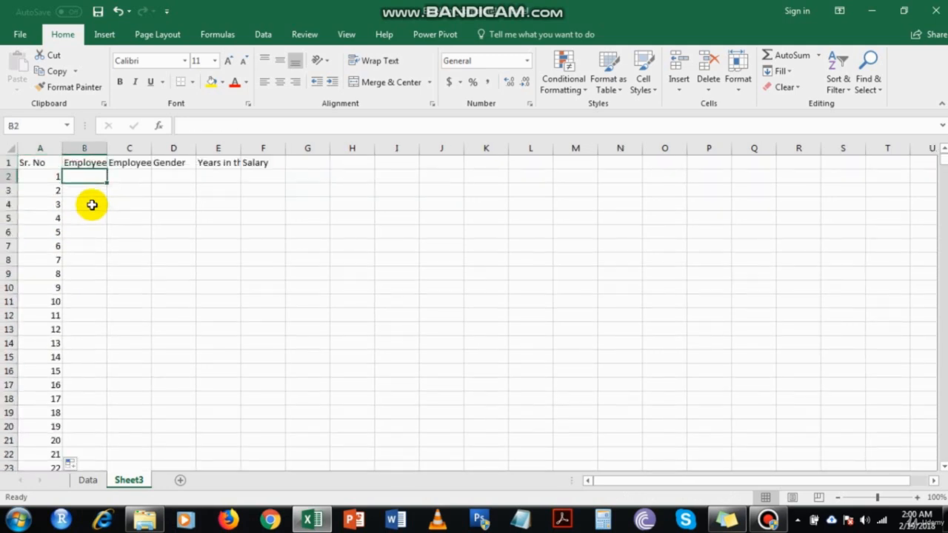
{"action": "double_click", "coordinate": [108, 149]}
{"action": "double_click", "coordinate": [165, 148]}
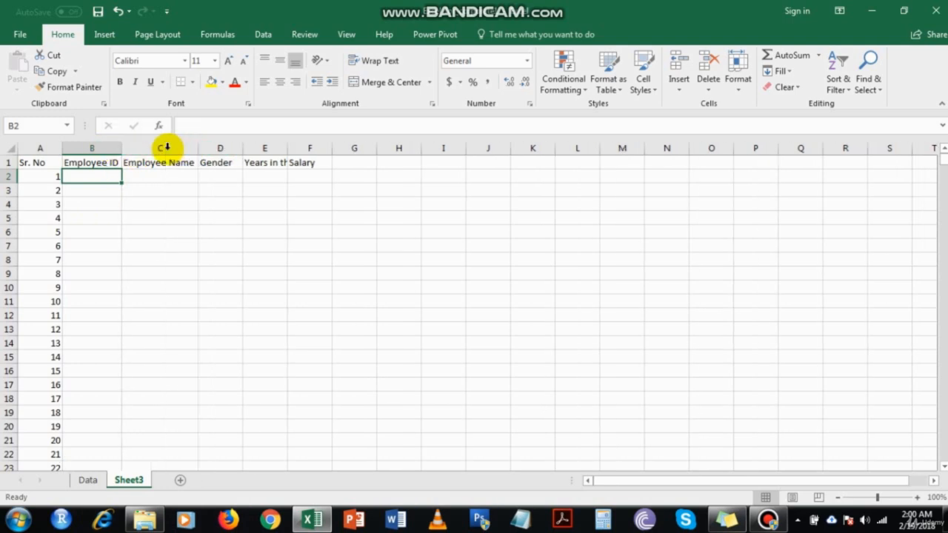
Enter employee IDs Emp01 and Emp02 in the first two rows of the Employee ID column
{"action": "type", "text": "Emp"}
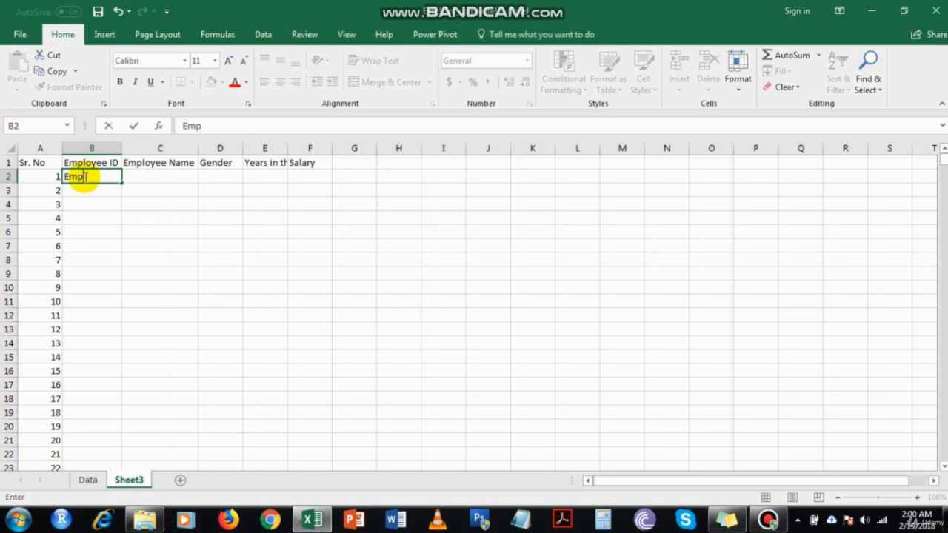
{"action": "type", "text": "01"}
{"action": "key", "text": "Return"}
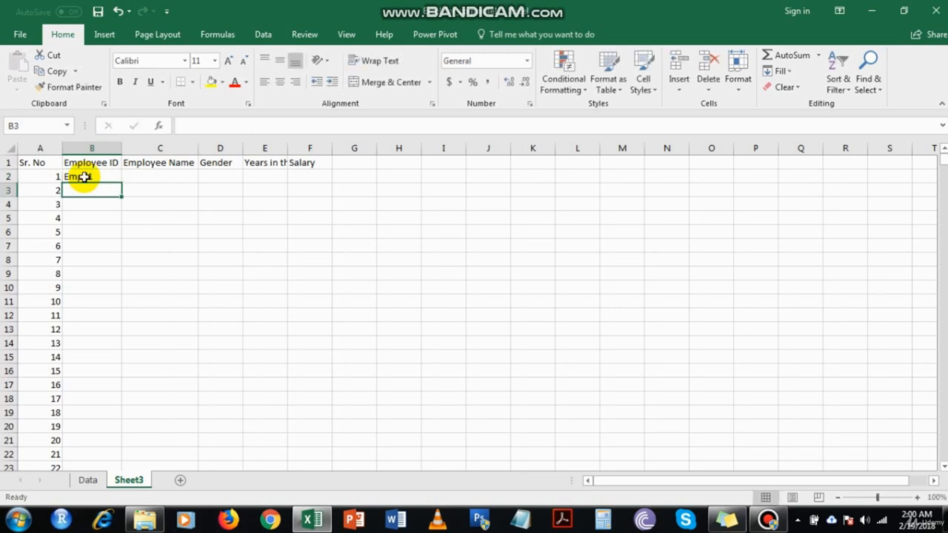
{"action": "type", "text": "Emp01"}
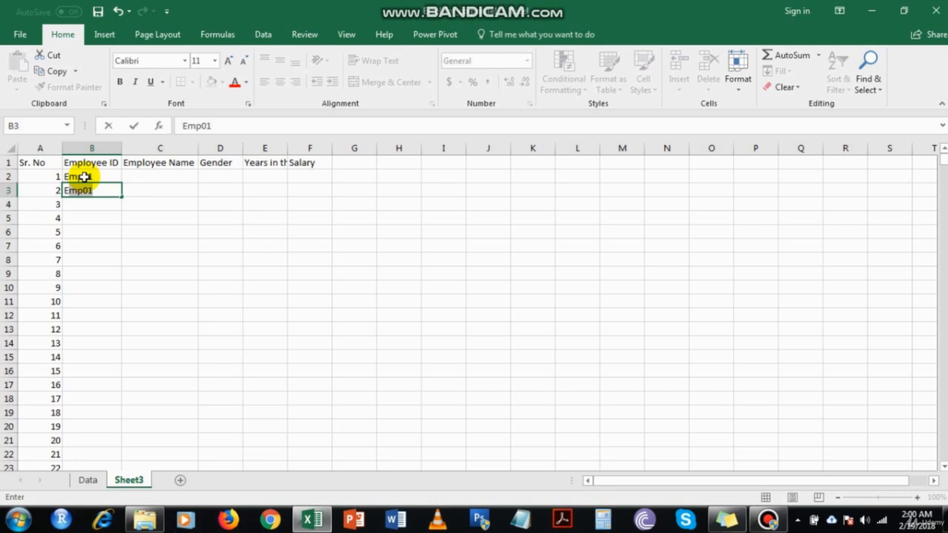
{"action": "type", "text": "02"}
{"action": "key", "text": "Return"}
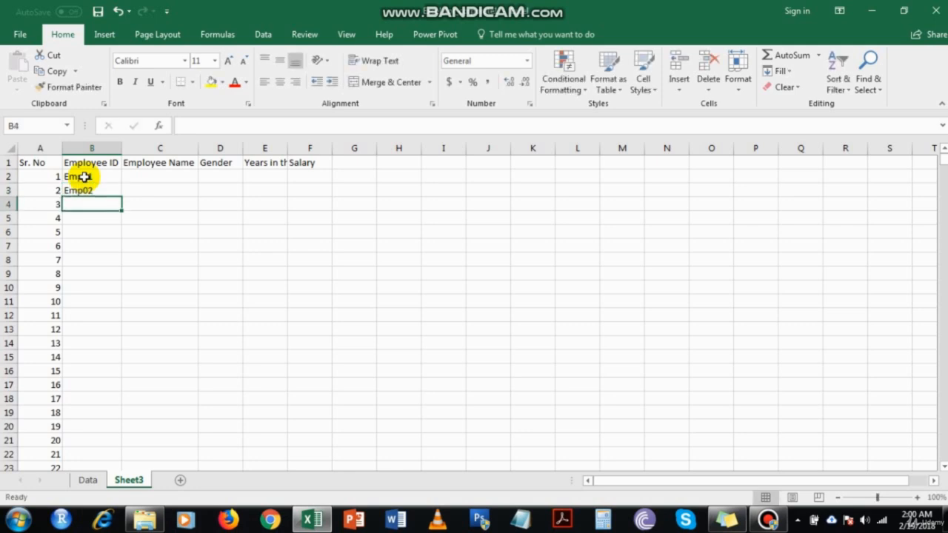
Fill the Employee ID series down to Emp1000 from the first two IDs and check the last entry
{"action": "left_click", "coordinate": [85, 177]}
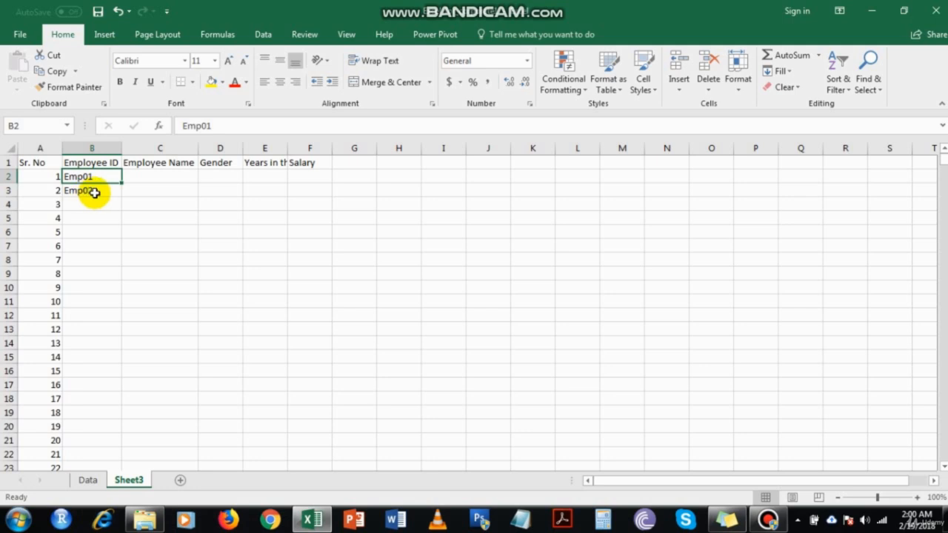
{"action": "left_click", "coordinate": [91, 191], "text": "shift"}
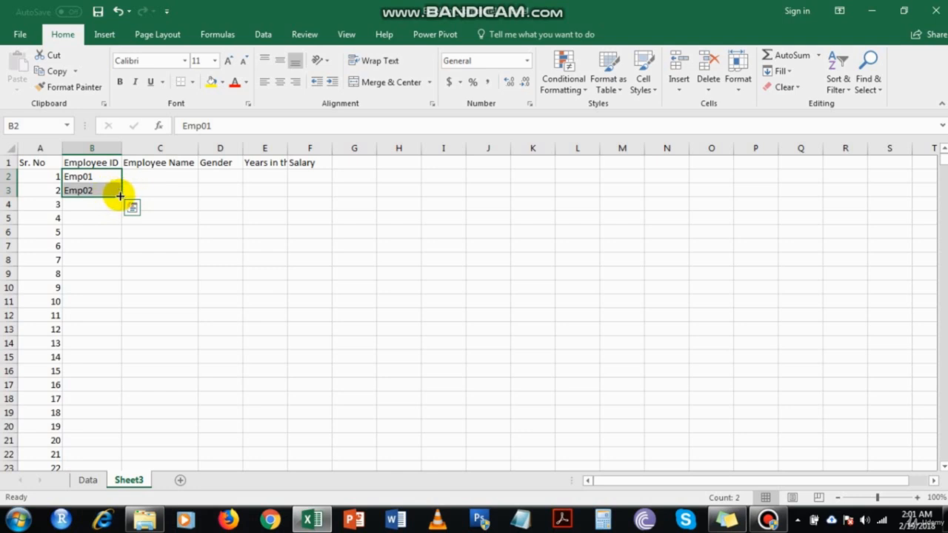
{"action": "double_click", "coordinate": [120, 196]}
{"action": "left_click", "coordinate": [97, 261]}
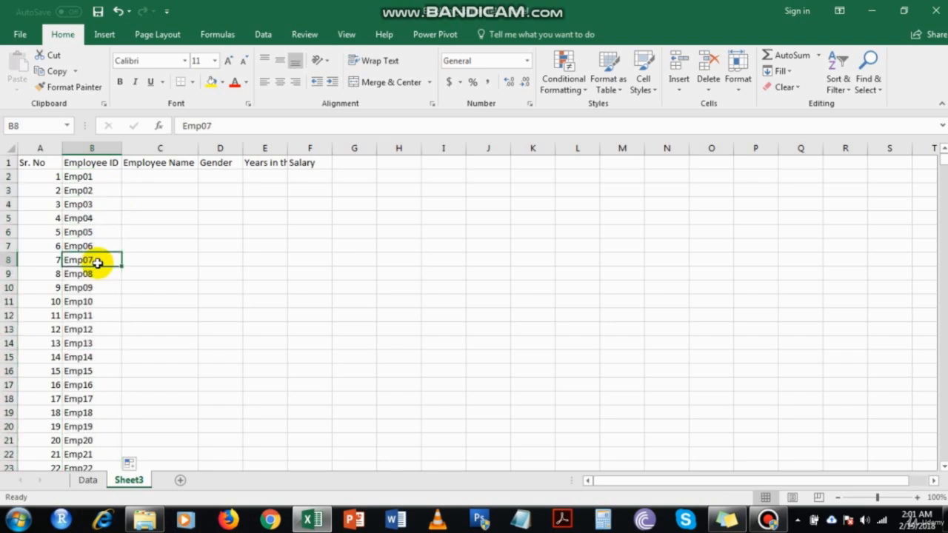
{"action": "key", "text": "ctrl+Down"}
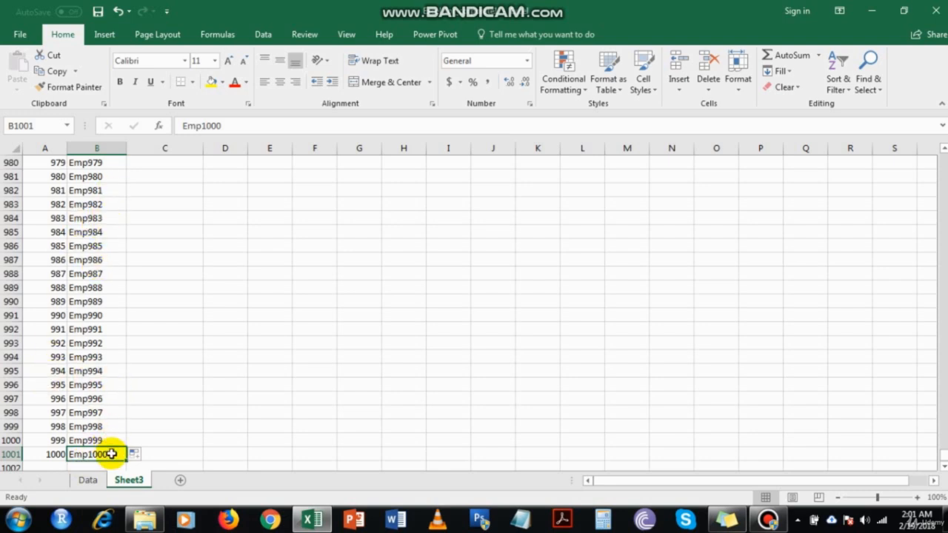
{"action": "key", "text": "ctrl+Up"}
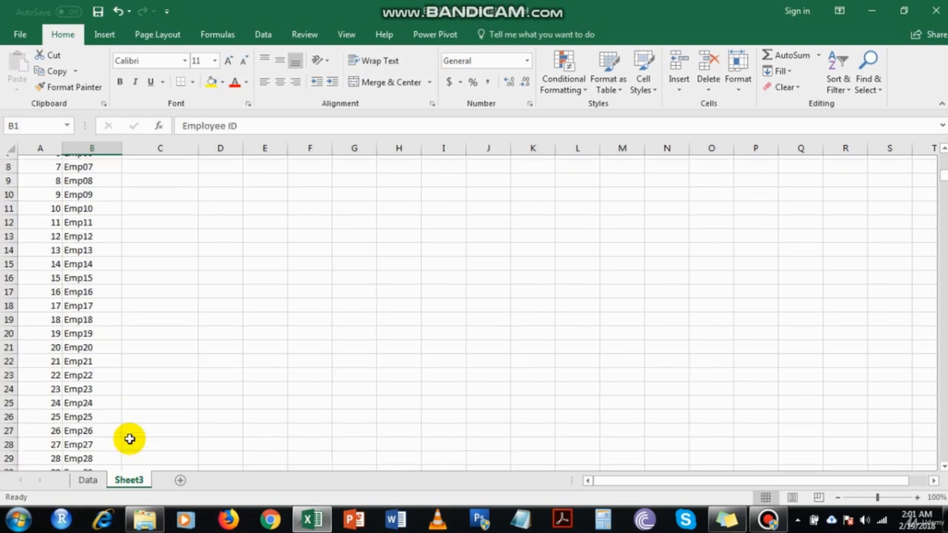
Enter Employee01 as the first employee name and fill the name series down the Employee Name column
{"action": "key", "text": "Right"}
{"action": "key", "text": "Down"}
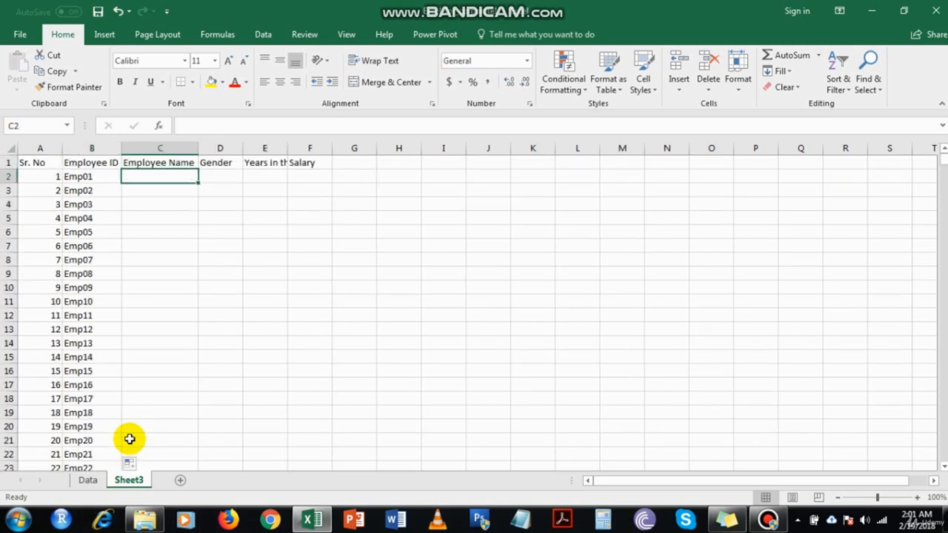
{"action": "type", "text": "Emplo"}
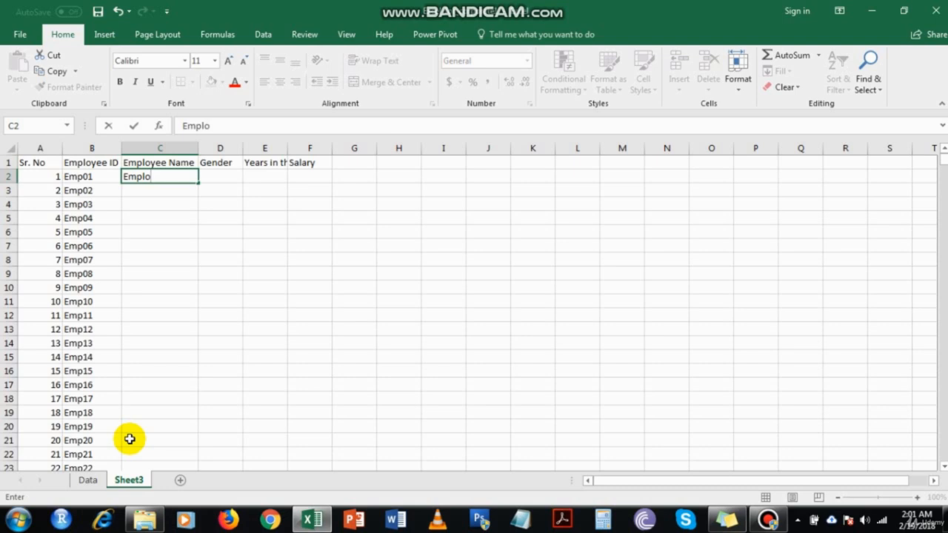
{"action": "type", "text": "yee01"}
{"action": "key", "text": "Return"}
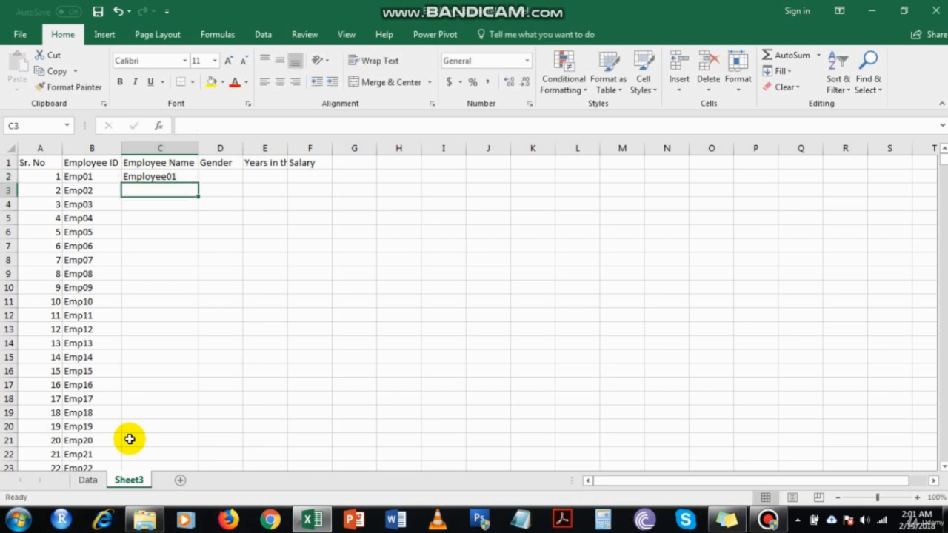
{"action": "left_click", "coordinate": [178, 176]}
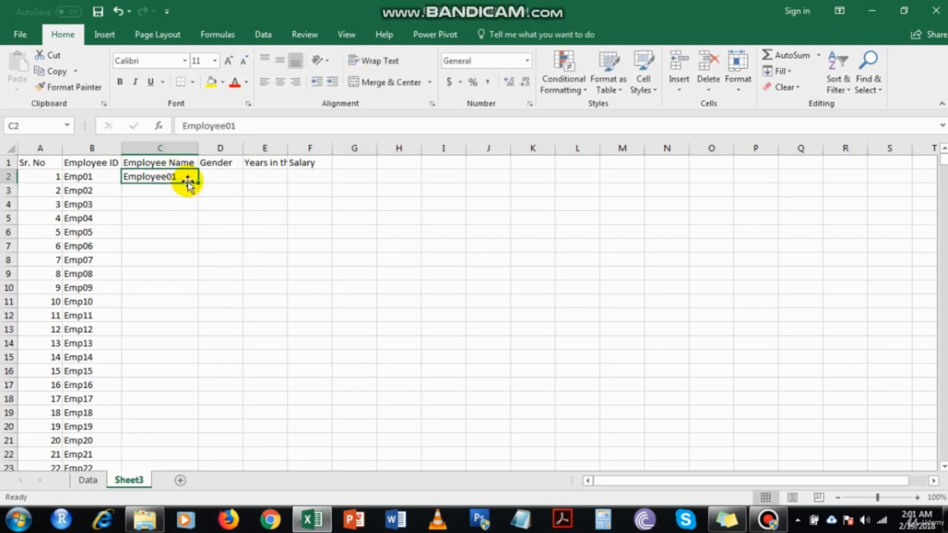
{"action": "double_click", "coordinate": [199, 183]}
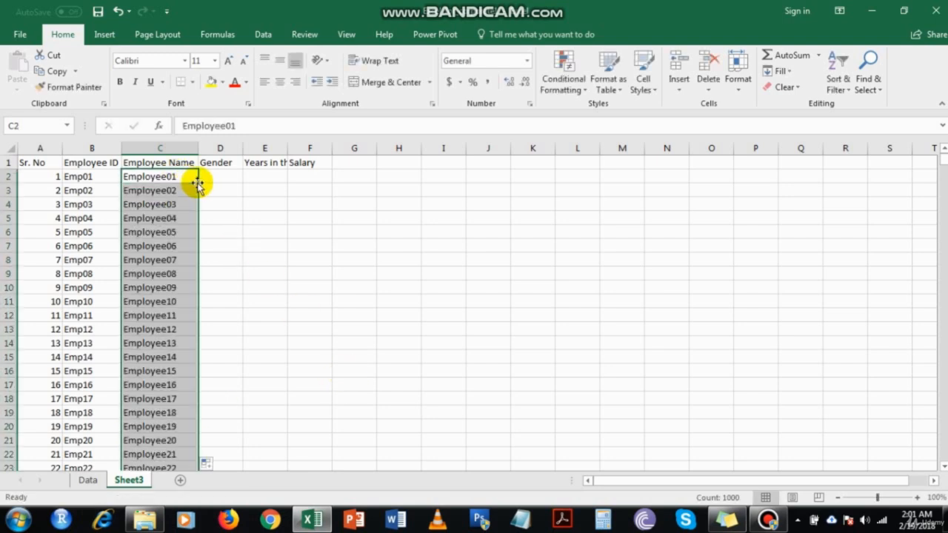
{"action": "left_click", "coordinate": [145, 314]}
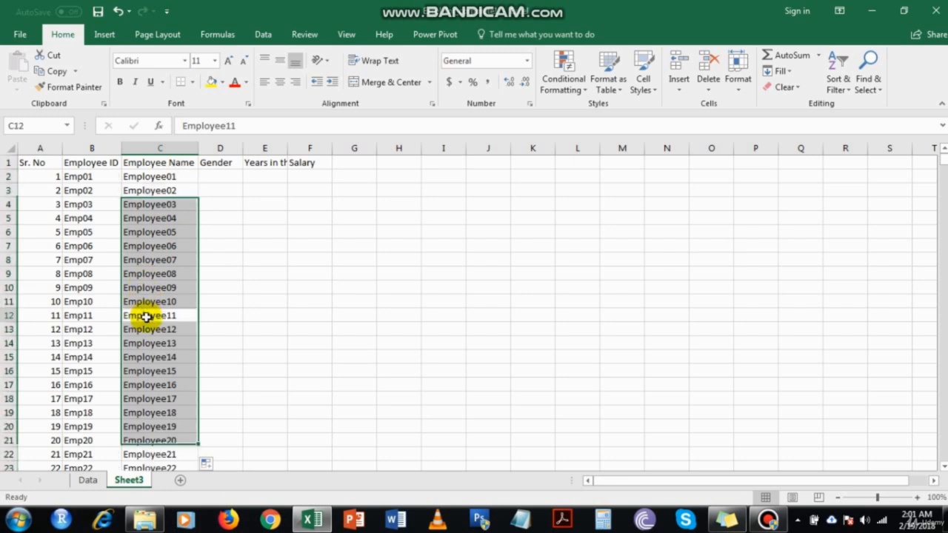
Enter Male in the first two Gender cells
{"action": "left_click", "coordinate": [228, 172]}
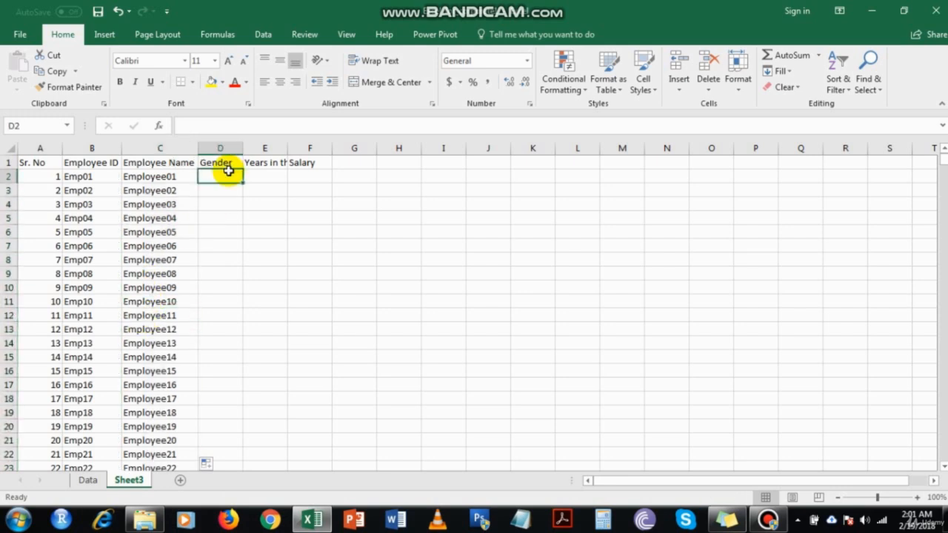
{"action": "type", "text": "Male"}
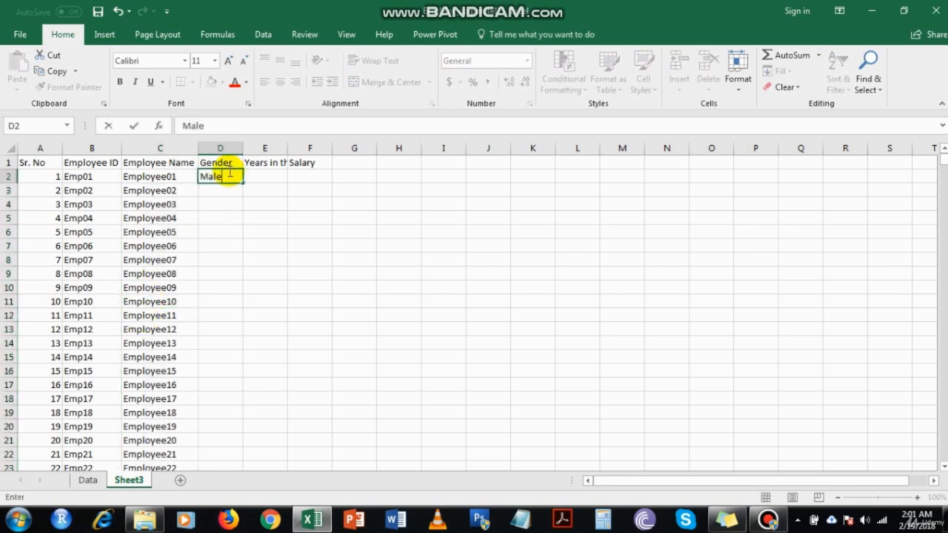
{"action": "key", "text": "Return"}
{"action": "type", "text": "Male"}
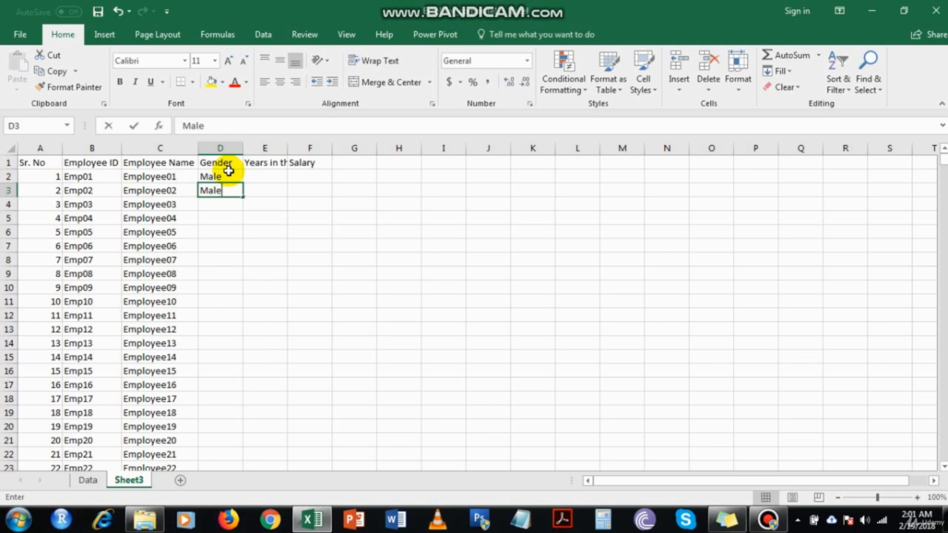
{"action": "key", "text": "Return"}
Copy Male and paste it into the Gender cells of rows 4 to 174
{"action": "key", "text": "Up"}
{"action": "key", "text": "ctrl+c"}
{"action": "key", "text": "Down"}
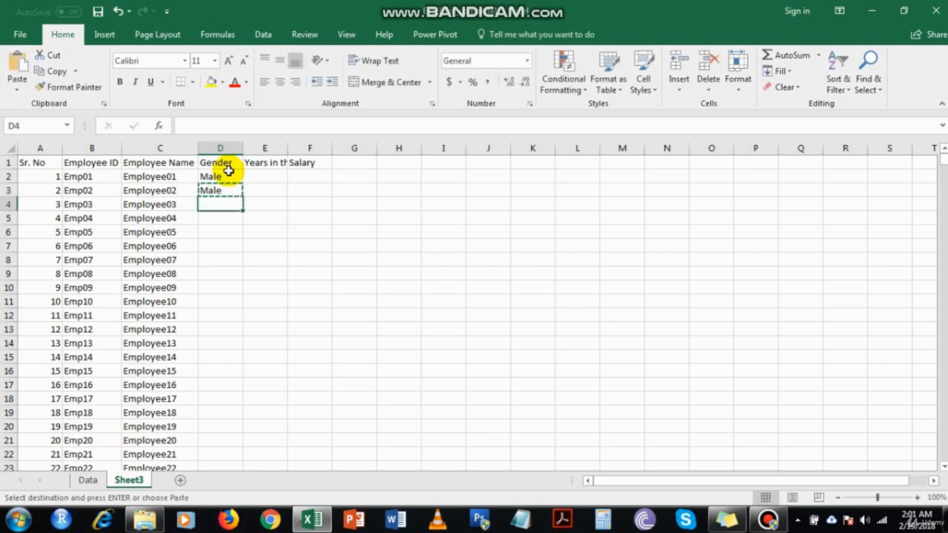
{"action": "left_click_drag", "start_coordinate": [220, 203], "coordinate": [222, 379]}
{"action": "key", "text": "ctrl+v"}
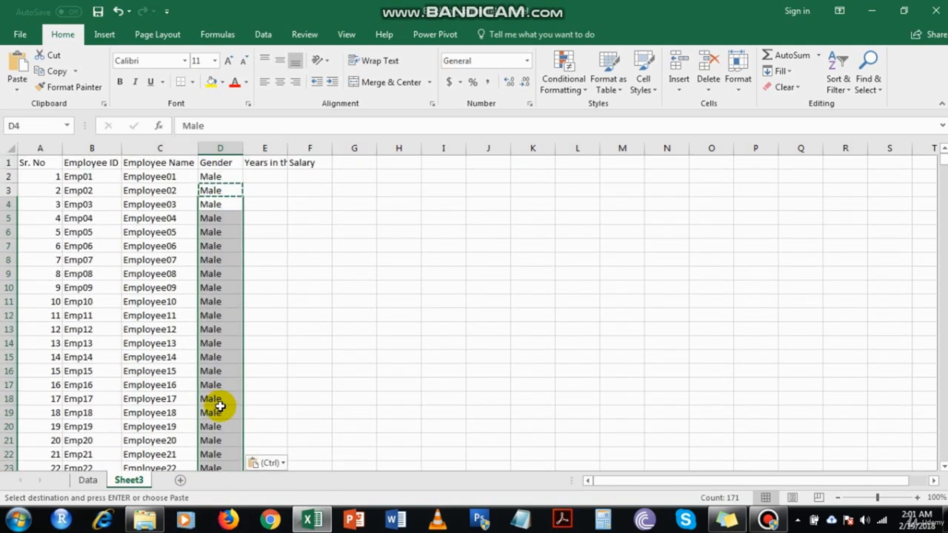
{"action": "left_click", "coordinate": [225, 357]}
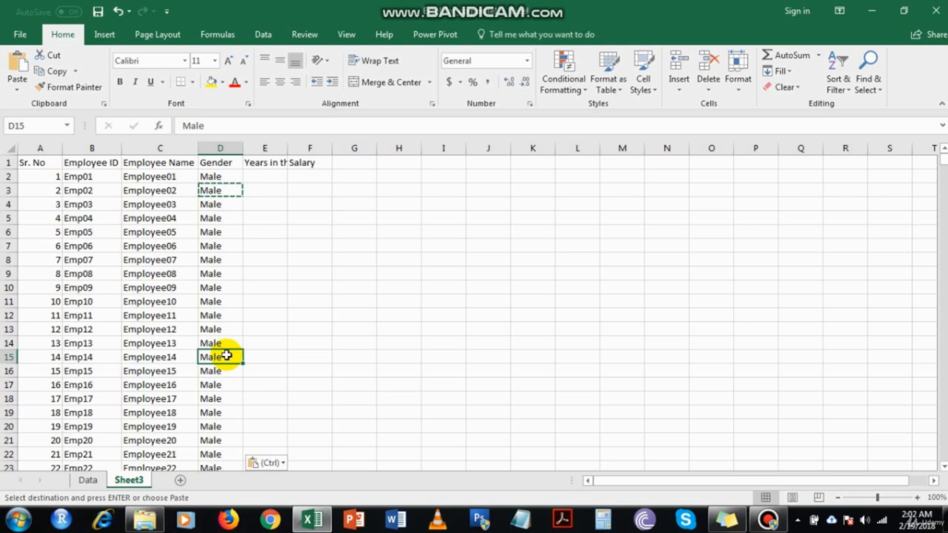
Enter Female in the Gender cell of row 175, just below the last Male entry
{"action": "scroll", "coordinate": [234, 326], "scroll_direction": "down", "scroll_amount": 18}
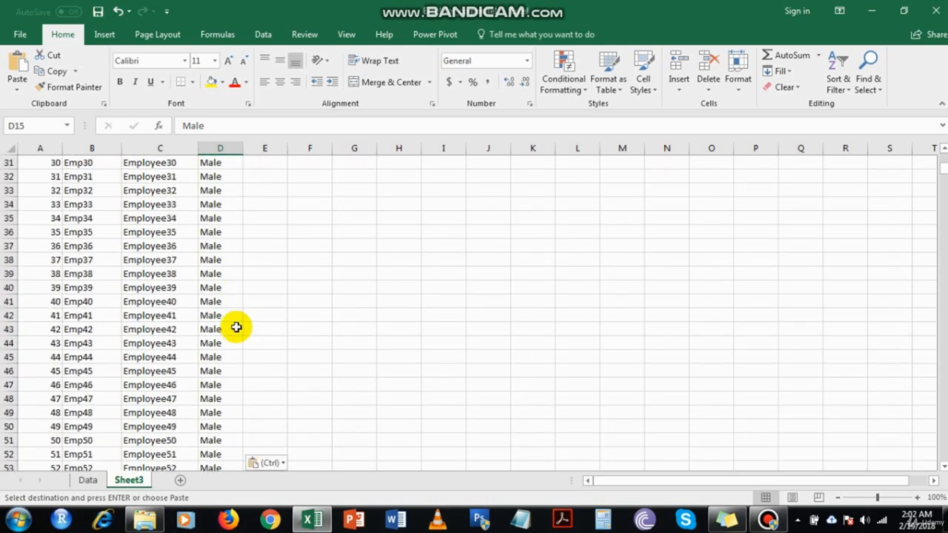
{"action": "scroll", "coordinate": [234, 326], "scroll_direction": "up", "scroll_amount": 18}
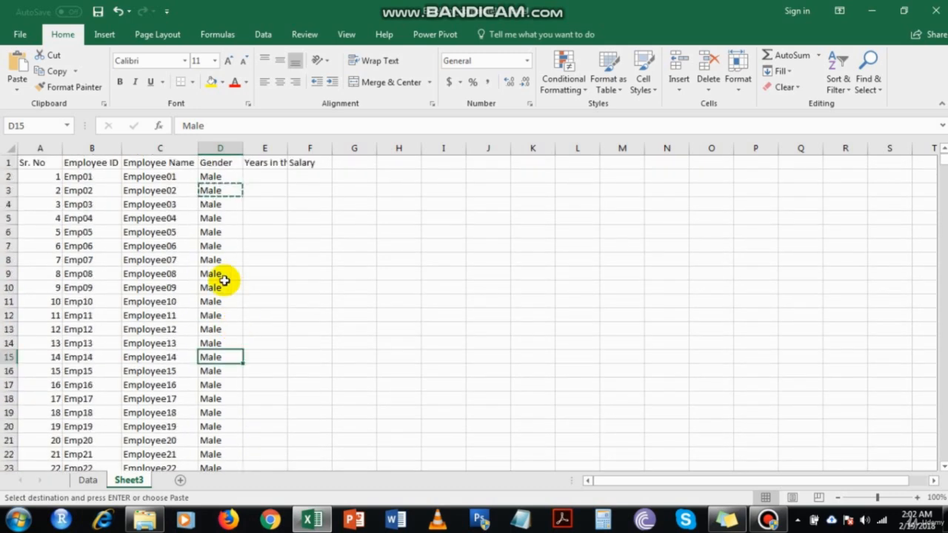
{"action": "left_click", "coordinate": [213, 205]}
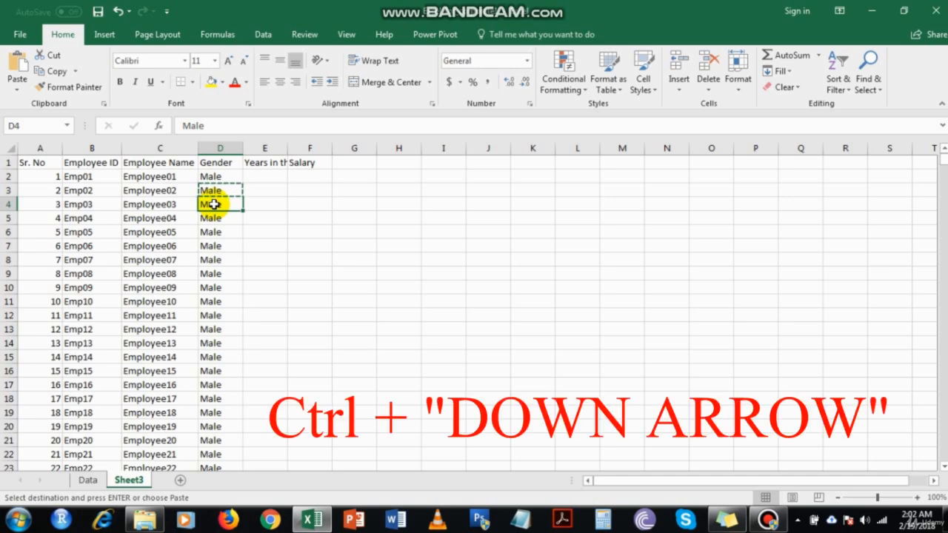
{"action": "key", "text": "ctrl+Down"}
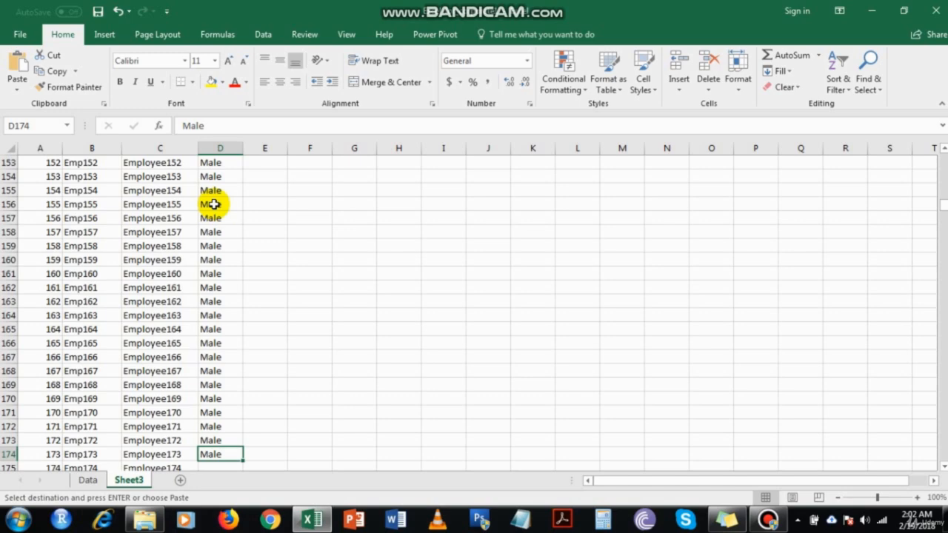
{"action": "scroll", "coordinate": [212, 215], "scroll_direction": "down", "scroll_amount": 4}
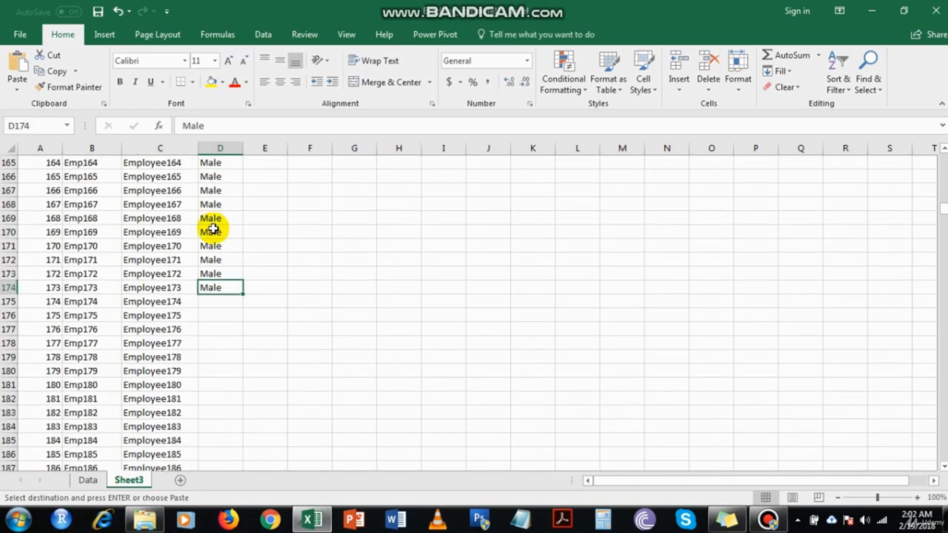
{"action": "key", "text": "Down"}
{"action": "type", "text": "Female"}
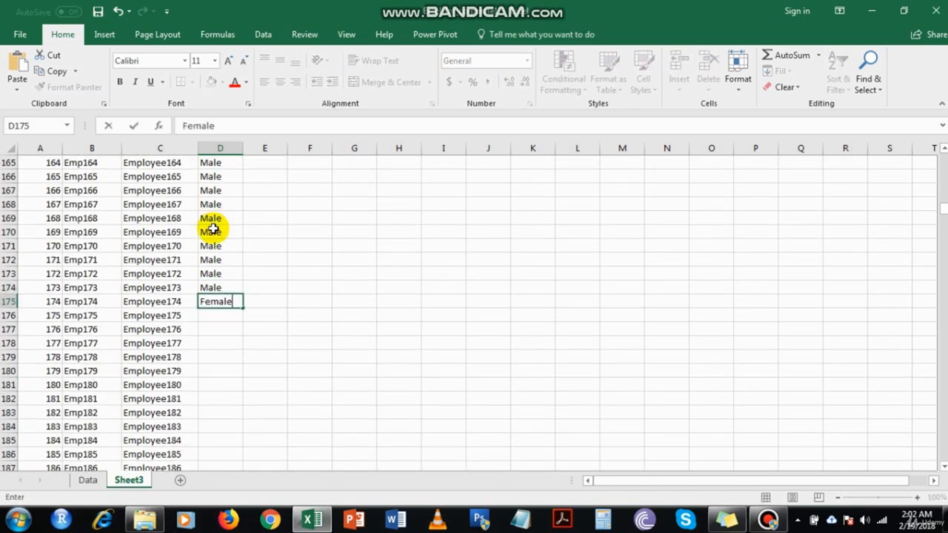
{"action": "key", "text": "Return"}
Copy Female and paste it into the Gender cells of rows 176 to 398
{"action": "key", "text": "Up"}
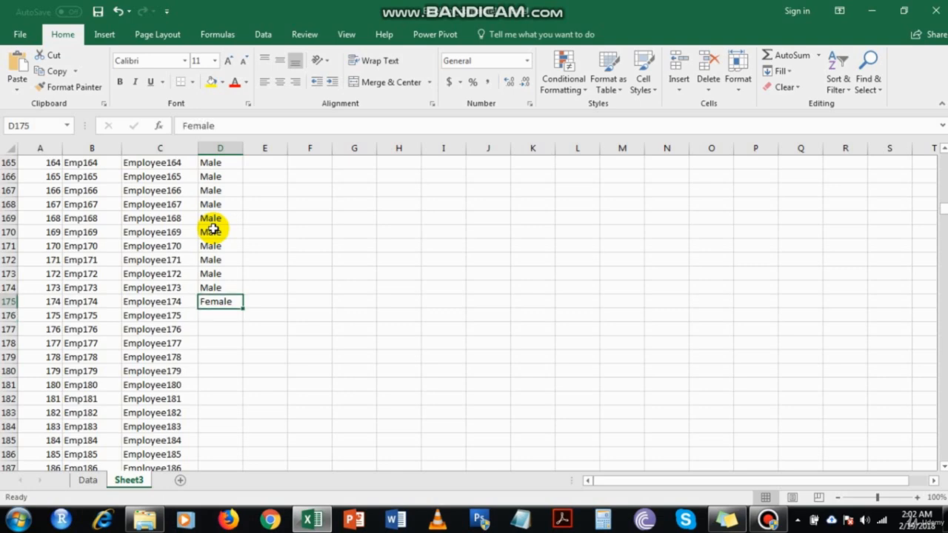
{"action": "key", "text": "ctrl+c"}
{"action": "key", "text": "Down"}
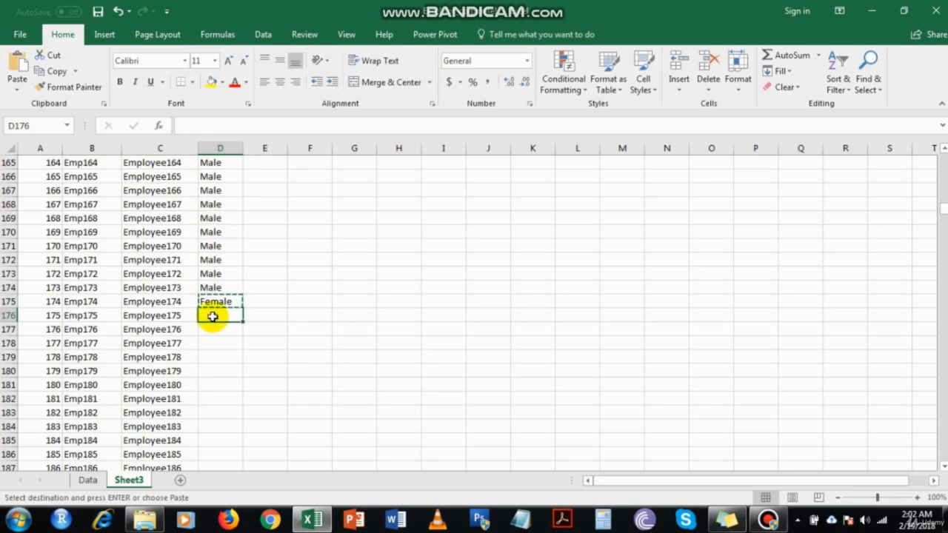
{"action": "left_click_drag", "start_coordinate": [212, 317], "coordinate": [215, 348]}
{"action": "key", "text": "ctrl+v"}
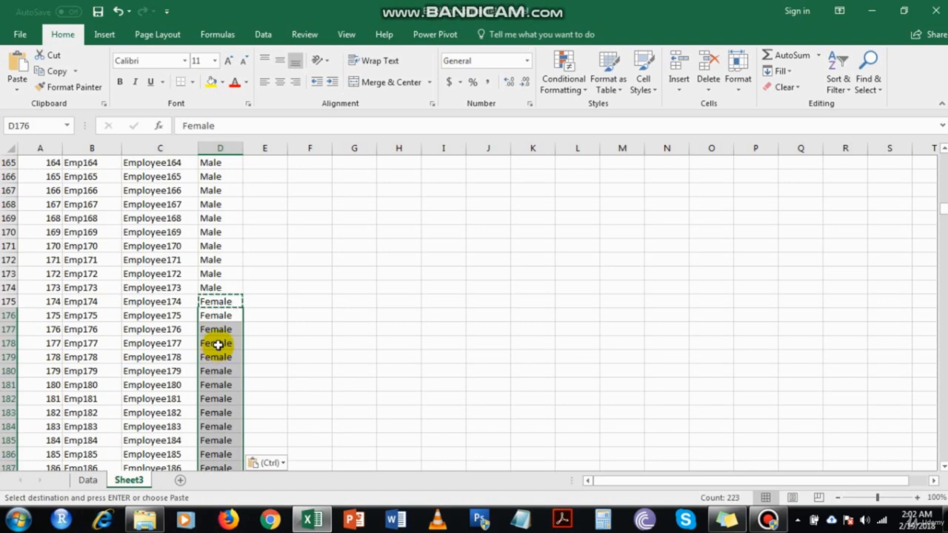
{"action": "left_click", "coordinate": [217, 343]}
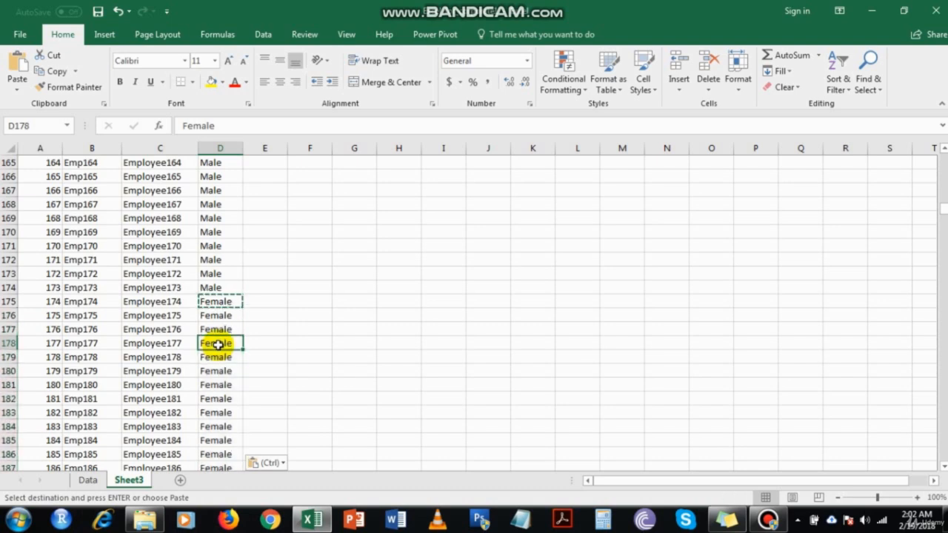
{"action": "key", "text": "ctrl"}
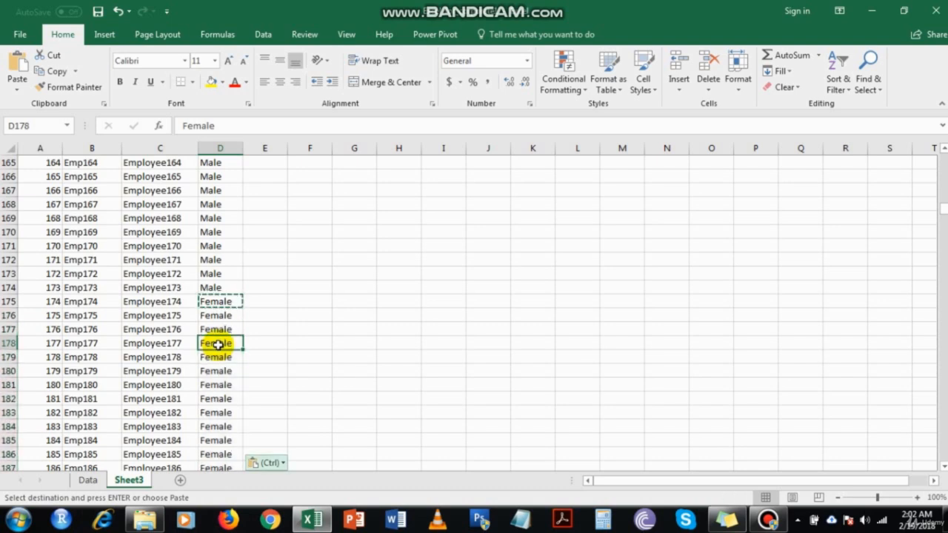
{"action": "key", "text": "ctrl"}
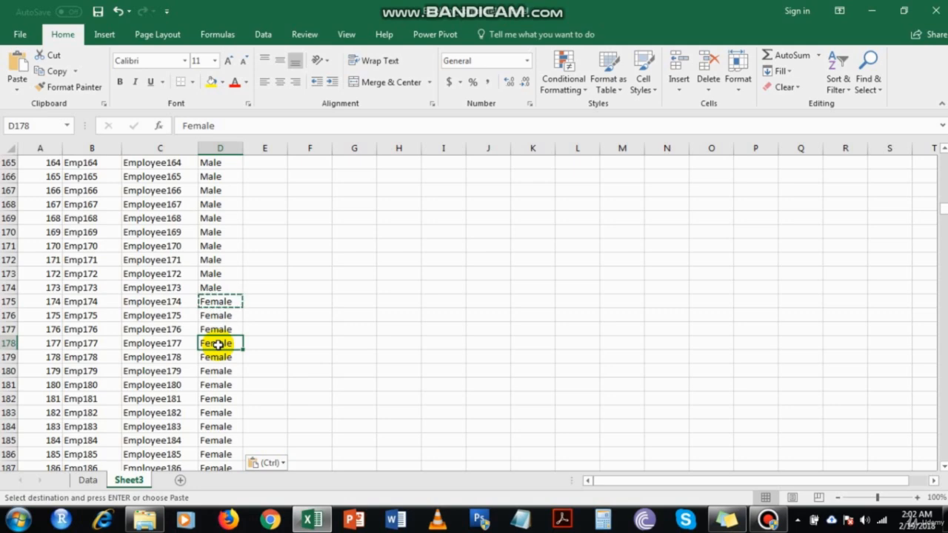
Enter Male in the first empty Gender cell, row 399
{"action": "key", "text": "ctrl+Down"}
{"action": "key", "text": "Down"}
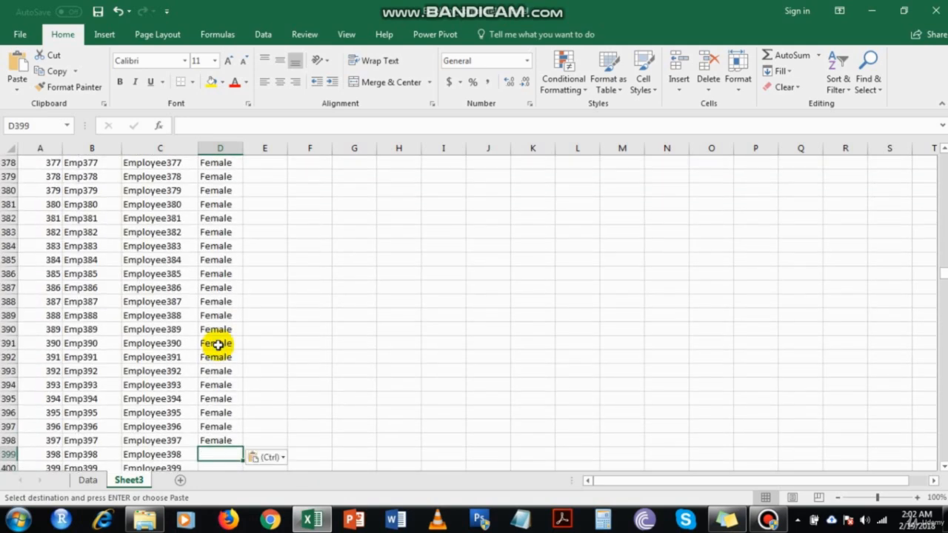
{"action": "type", "text": "Male"}
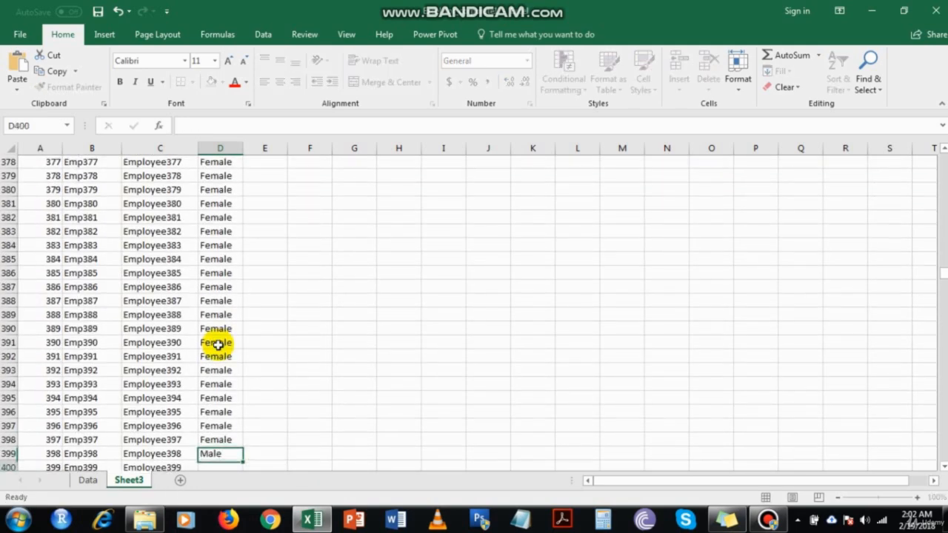
{"action": "key", "text": "Return"}
Copy Male and paste it into the Gender cells of rows 400 to 660
{"action": "key", "text": "Up"}
{"action": "key", "text": "ctrl+c"}
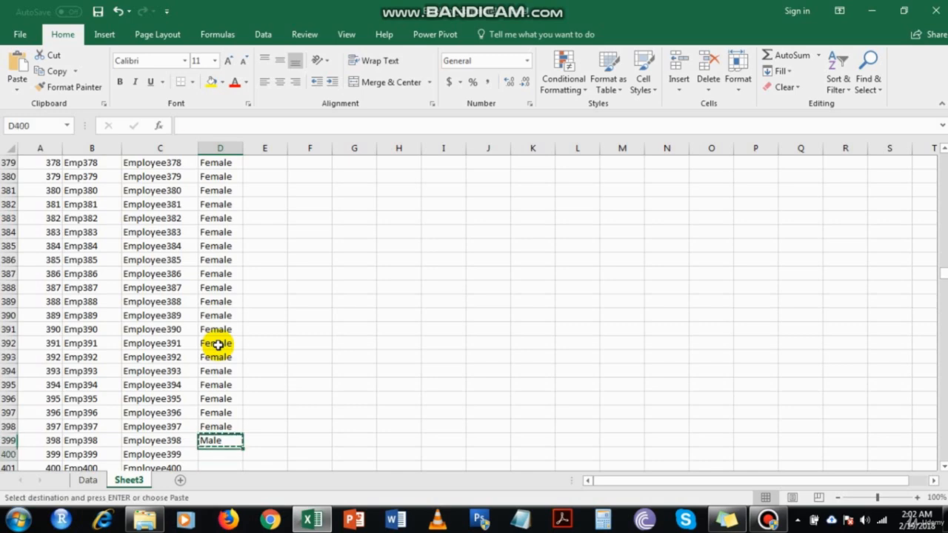
{"action": "key", "text": "Down"}
{"action": "scroll", "coordinate": [219, 387], "scroll_direction": "down", "scroll_amount": 2}
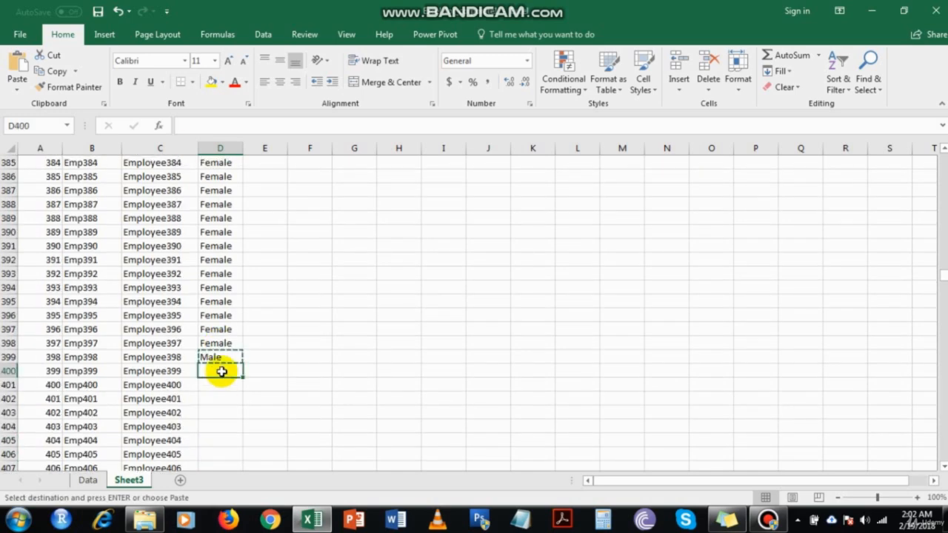
{"action": "left_click_drag", "start_coordinate": [220, 368], "coordinate": [215, 422]}
{"action": "key", "text": "ctrl+v"}
{"action": "left_click", "coordinate": [220, 411]}
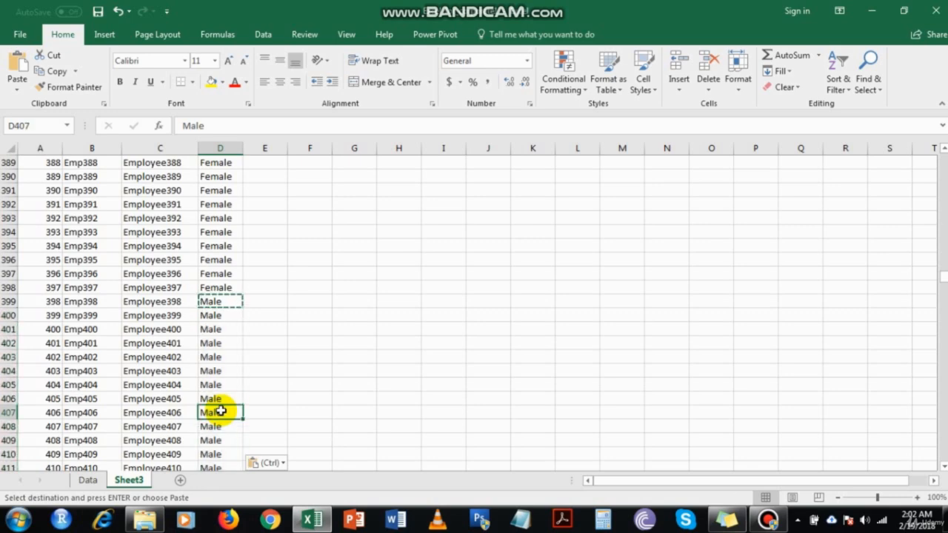
{"action": "key", "text": "ctrl+Down"}
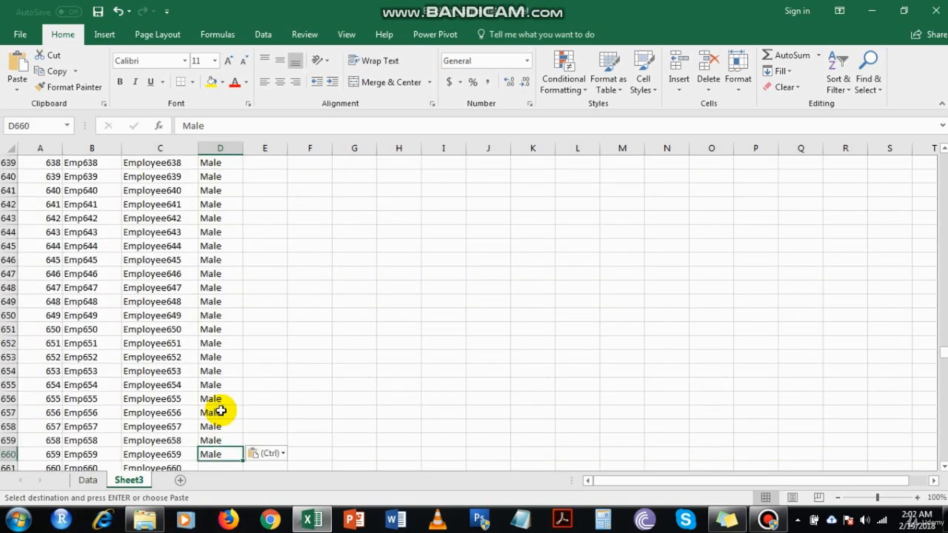
Enter Female in the Gender cell of row 661 and fill it down to the last row of the table
{"action": "key", "text": "Down"}
{"action": "type", "text": "F"}
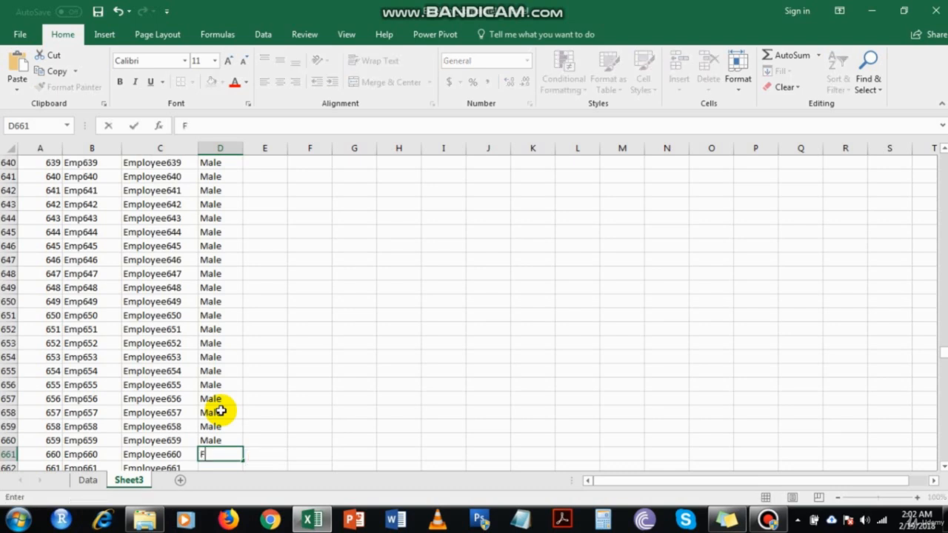
{"action": "type", "text": "emale"}
{"action": "key", "text": "Return"}
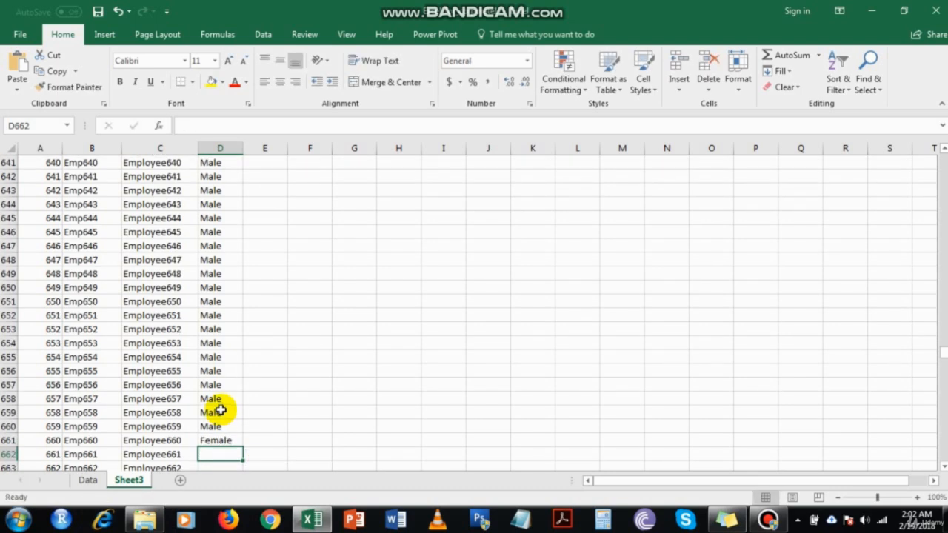
{"action": "scroll", "coordinate": [221, 409], "scroll_direction": "down", "scroll_amount": 3}
{"action": "left_click", "coordinate": [226, 358]}
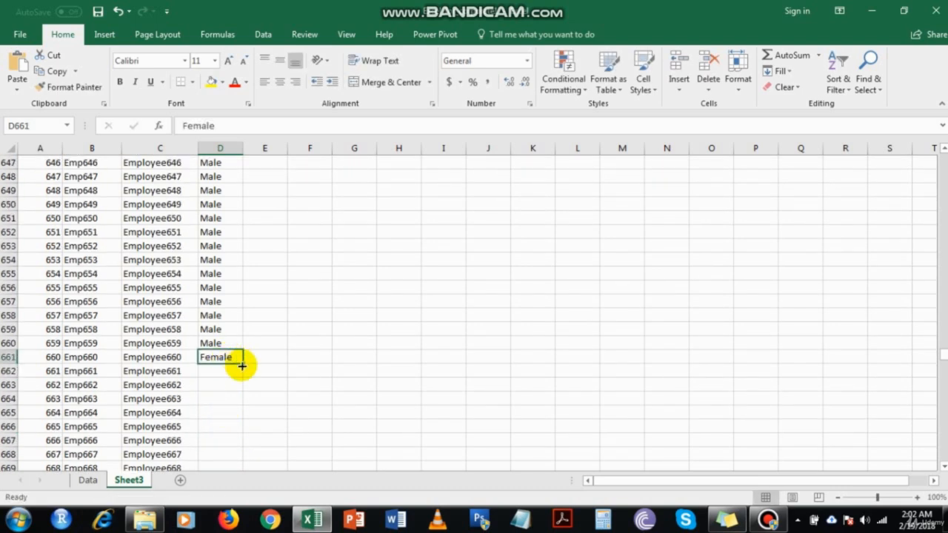
{"action": "double_click", "coordinate": [242, 364]}
Start a formula with =rand in cell E2 under Years in the Company and compare the RAND and RANDBETWEEN suggestions
{"action": "left_click", "coordinate": [209, 330]}
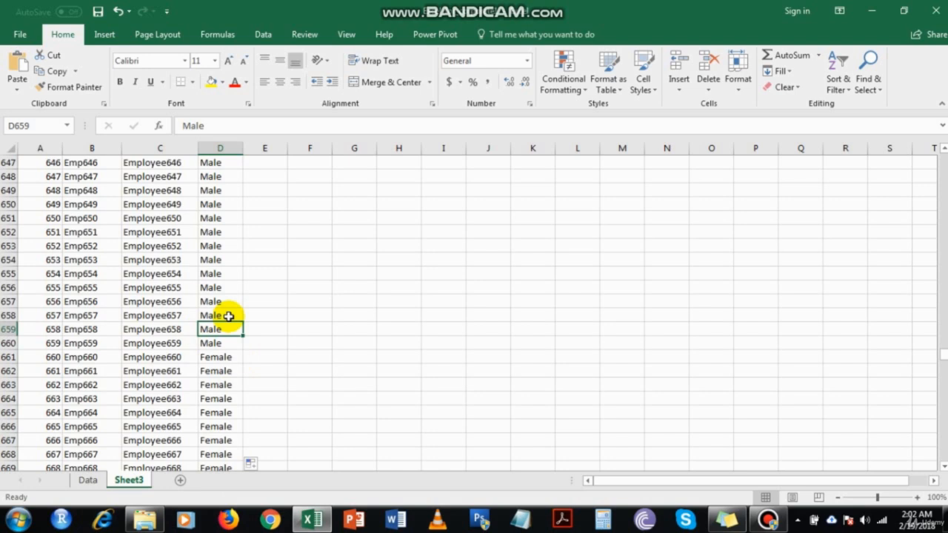
{"action": "key", "text": "ctrl+Up"}
{"action": "key", "text": "Right"}
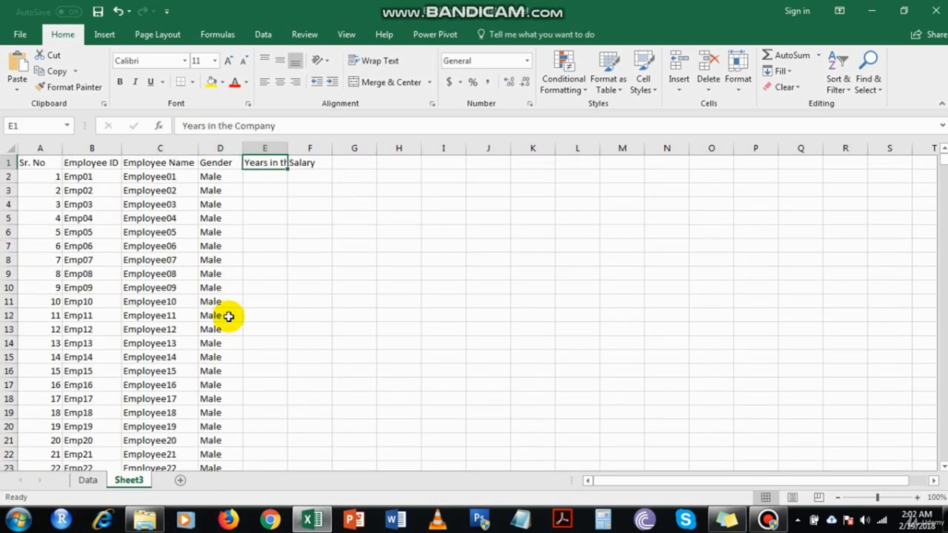
{"action": "key", "text": "Down"}
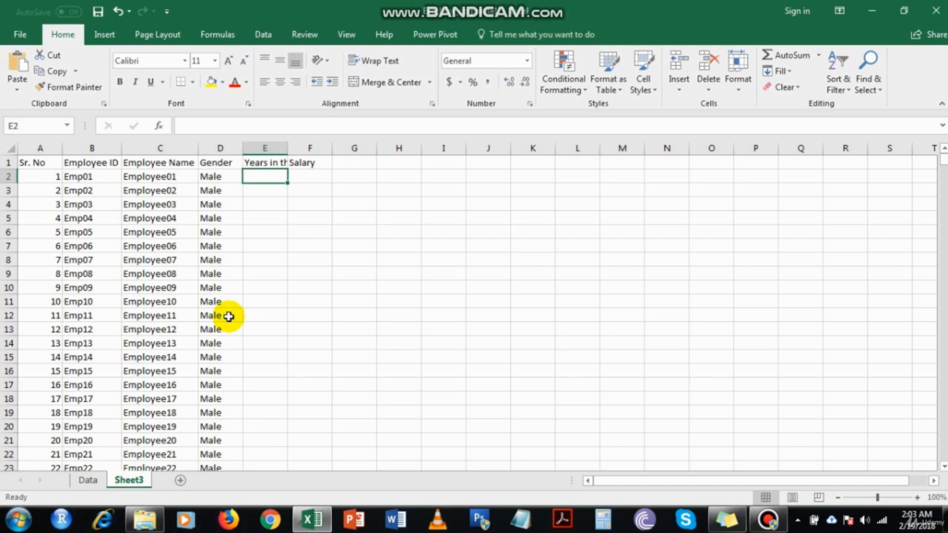
{"action": "key", "text": "Down"}
{"action": "key", "text": "Up"}
{"action": "key", "text": "Down"}
{"action": "key", "text": "Up"}
{"action": "type", "text": "="}
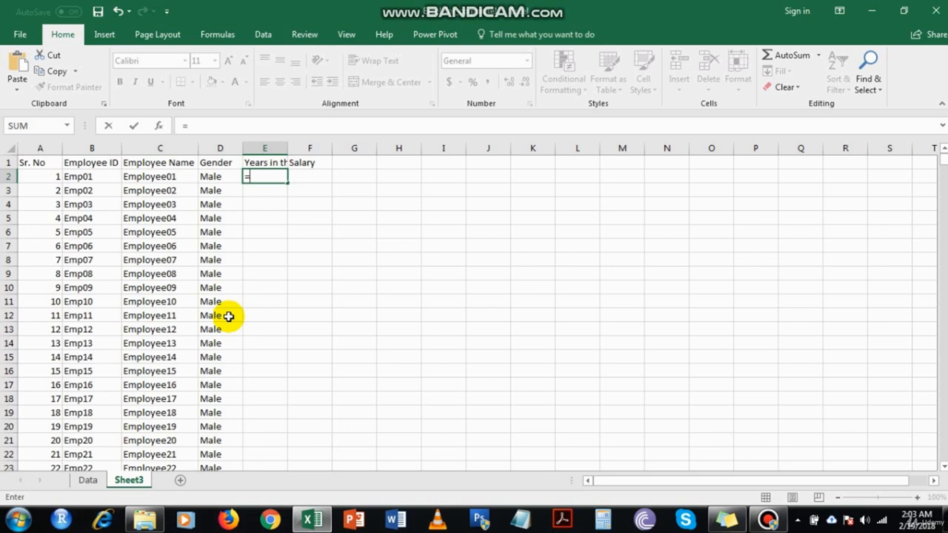
{"action": "type", "text": "rand"}
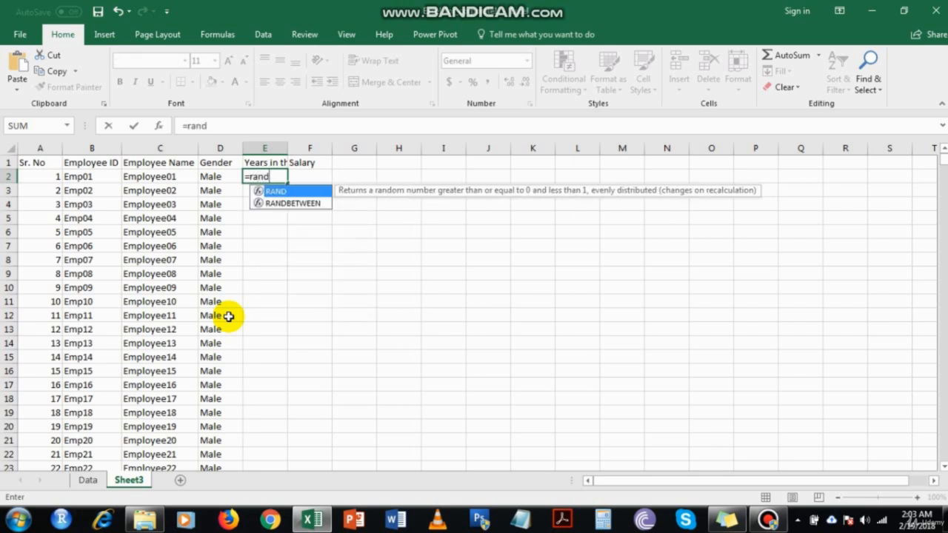
{"action": "key", "text": "BackSpace"}
{"action": "key", "text": "BackSpace"}
{"action": "key", "text": "BackSpace"}
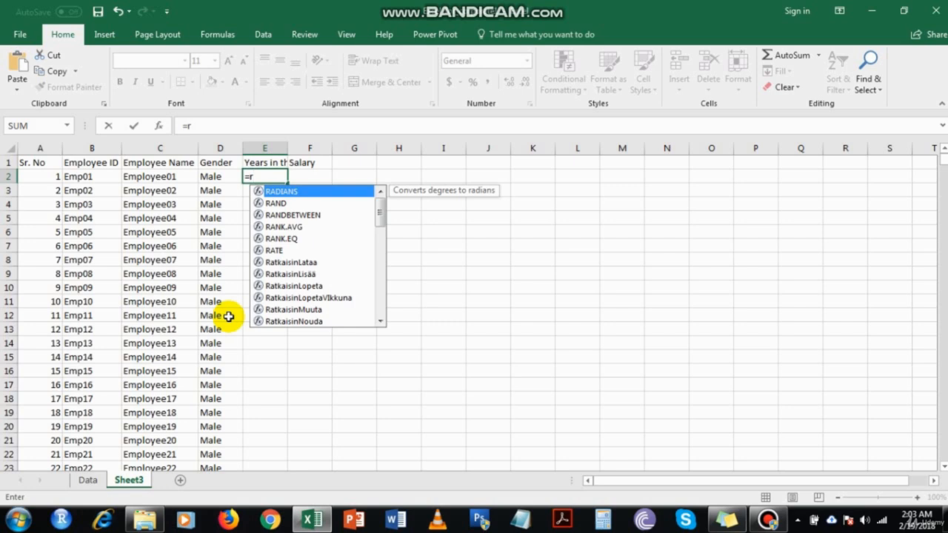
{"action": "type", "text": "and"}
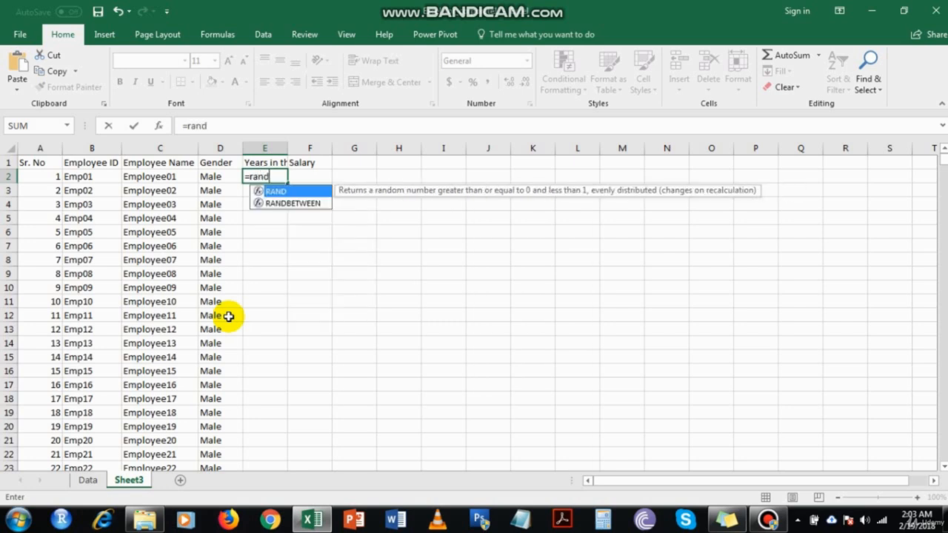
{"action": "key", "text": "Down"}
{"action": "key", "text": "Up"}
{"action": "key", "text": "Down"}
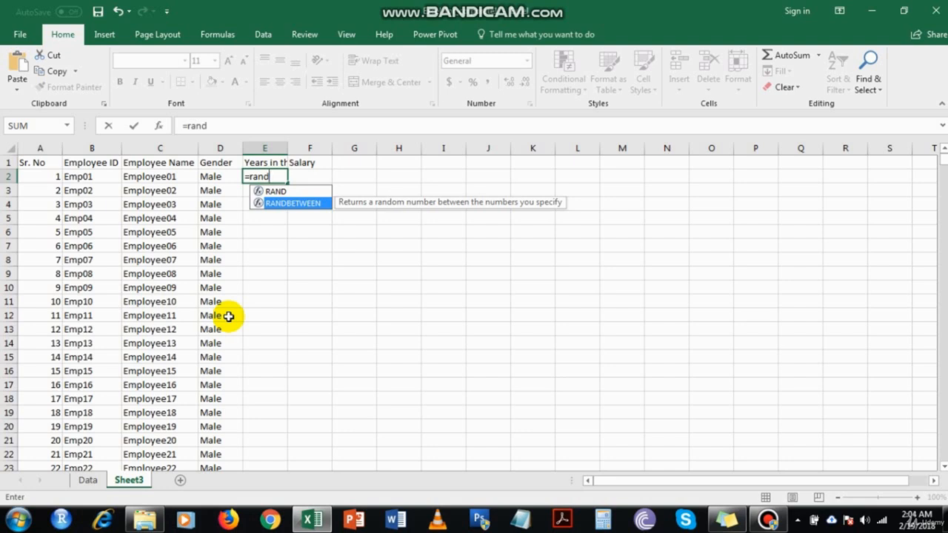
{"action": "key", "text": "Up"}
{"action": "key", "text": "Down"}
{"action": "key", "text": "Up"}
{"action": "key", "text": "Down"}
{"action": "key", "text": "Up"}
{"action": "key", "text": "Down"}
{"action": "key", "text": "Up"}
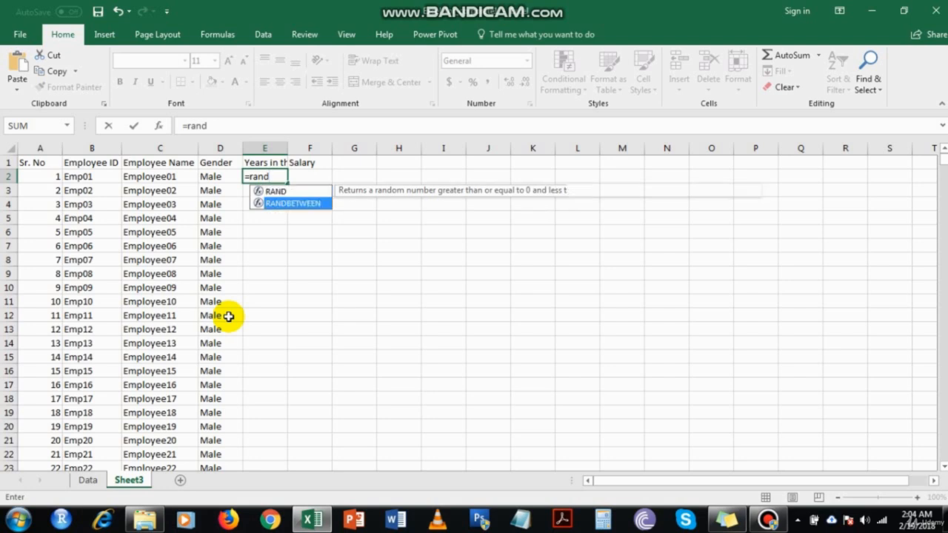
{"action": "key", "text": "Down"}
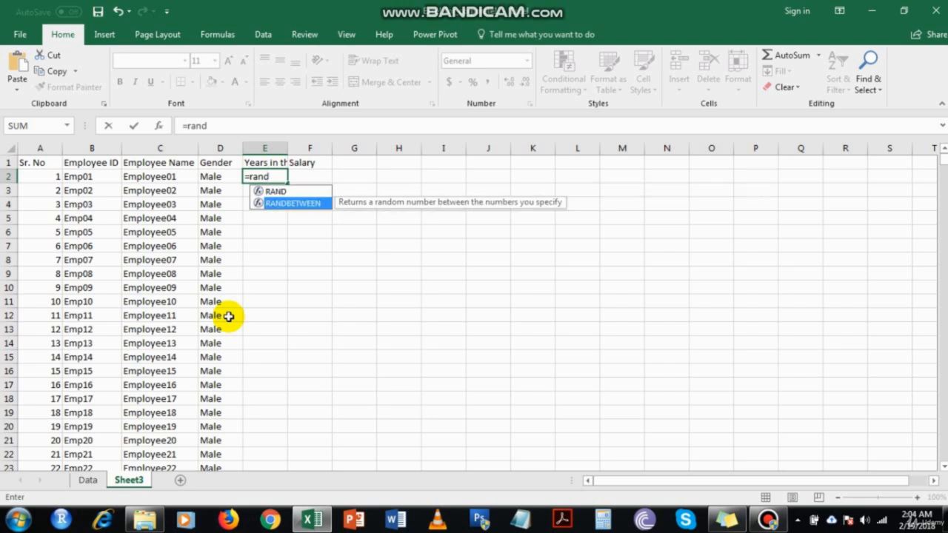
{"action": "key", "text": "Up"}
{"action": "key", "text": "Down"}
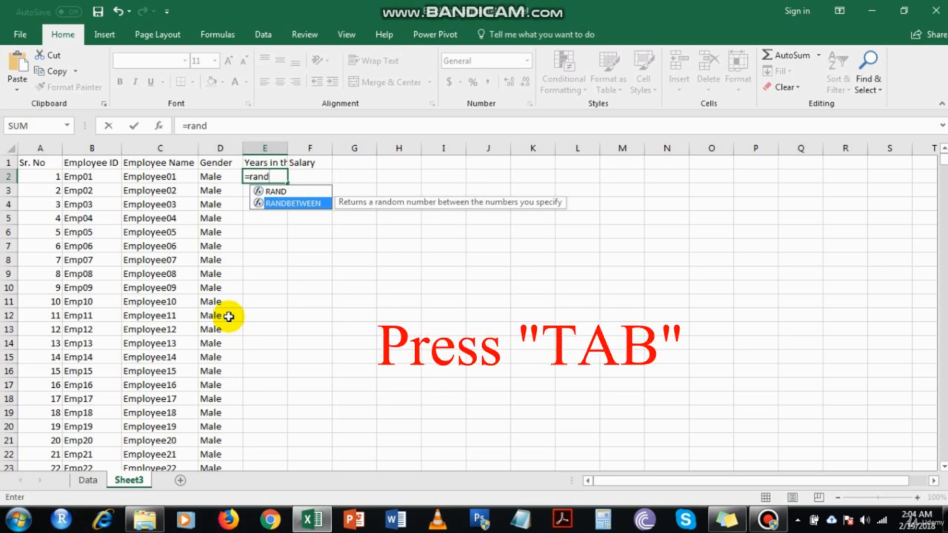
Choose RANDBETWEEN and complete the formula in E2 as =RANDBETWEEN(4,19)
{"action": "key", "text": "Tab"}
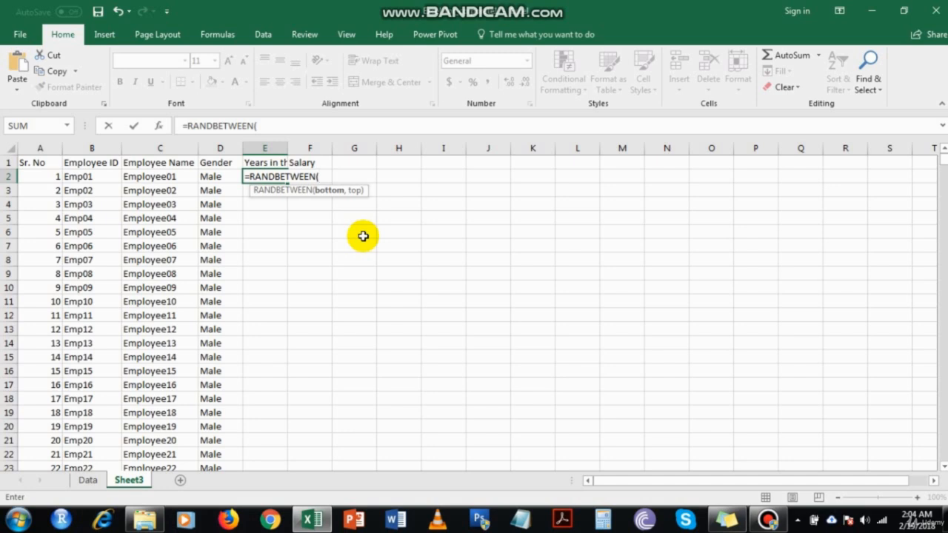
{"action": "type", "text": "4"}
{"action": "type", "text": ","}
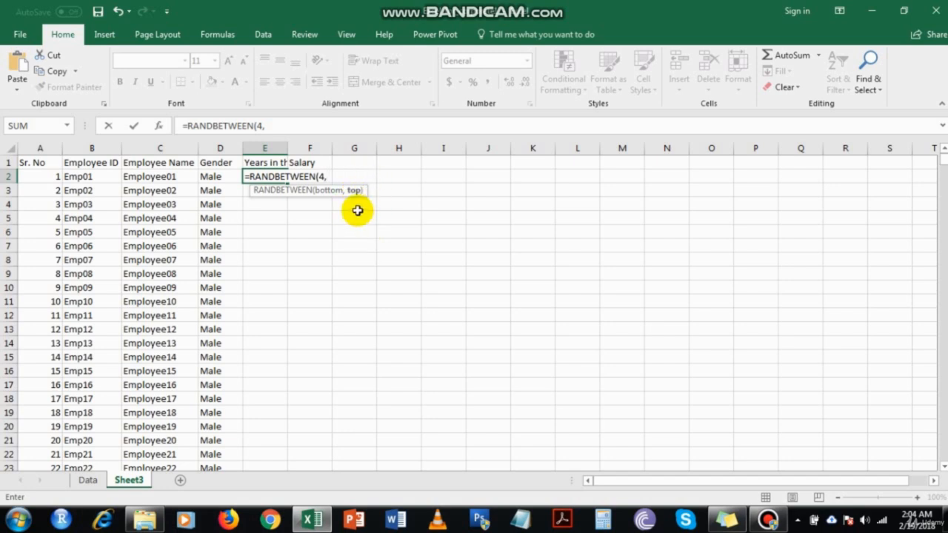
{"action": "type", "text": "19)"}
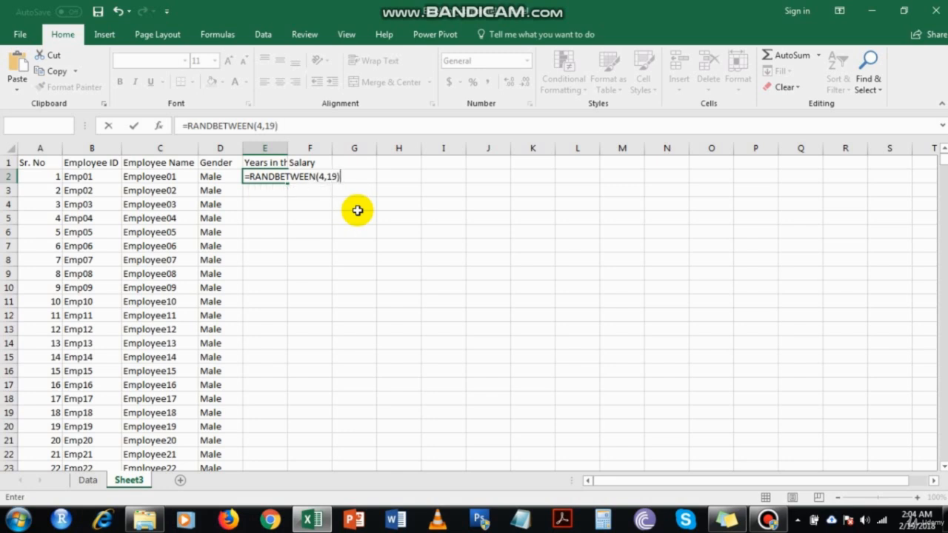
{"action": "key", "text": "Return"}
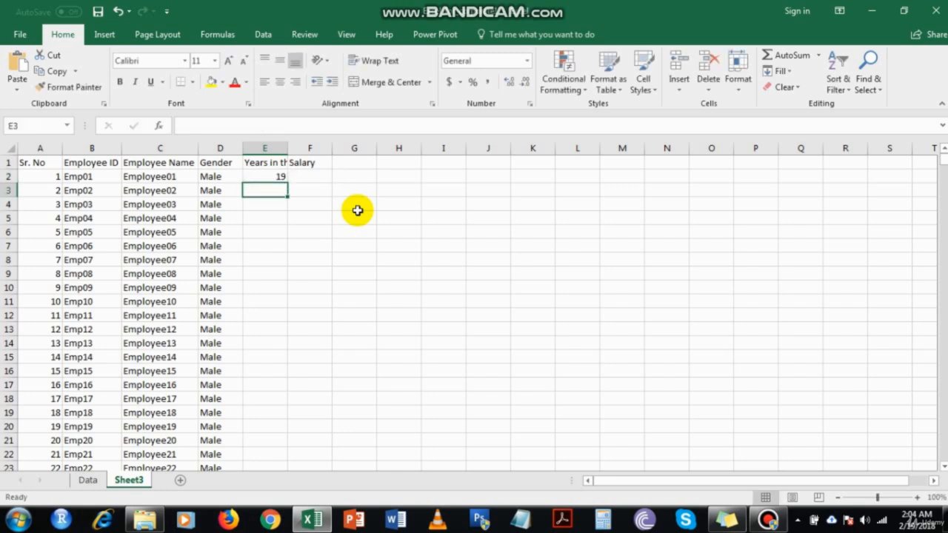
Fill the RANDBETWEEN formula from E2 down the Years in the Company column to the last row
{"action": "left_click", "coordinate": [282, 176]}
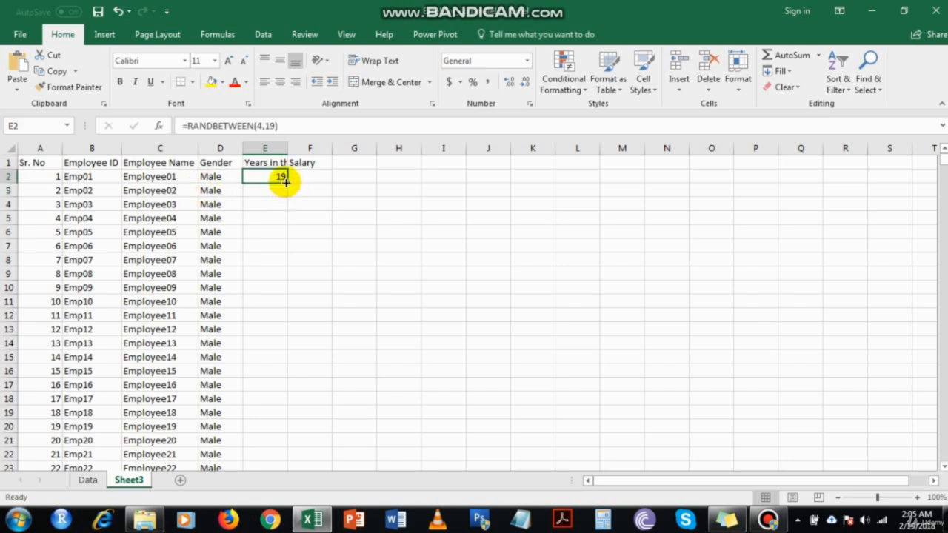
{"action": "left_click", "coordinate": [277, 188]}
{"action": "left_click", "coordinate": [283, 181]}
{"action": "double_click", "coordinate": [288, 182]}
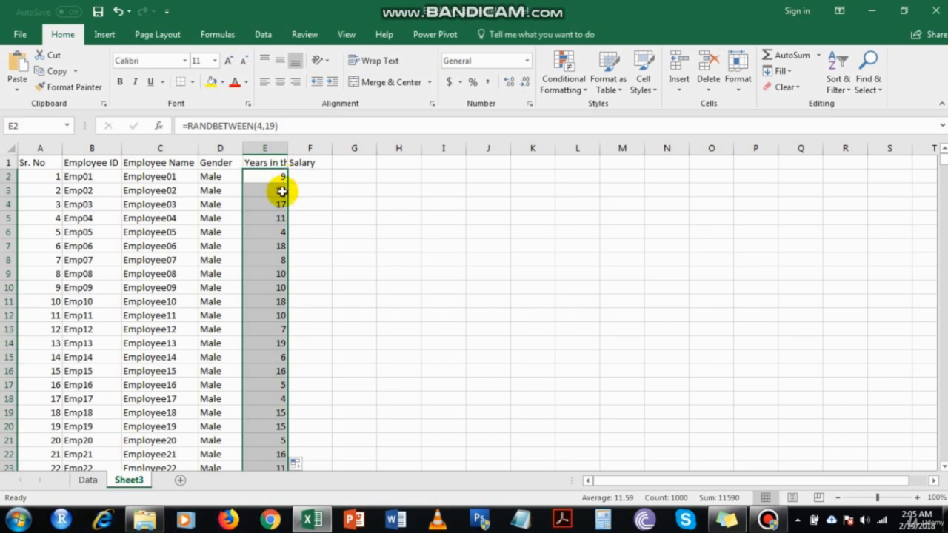
Inspect the random years values, then enter and clear a test letter in F2 to trigger recalculation
{"action": "left_click", "coordinate": [279, 190]}
{"action": "left_click", "coordinate": [282, 205]}
{"action": "left_click", "coordinate": [277, 221]}
{"action": "left_click", "coordinate": [277, 234]}
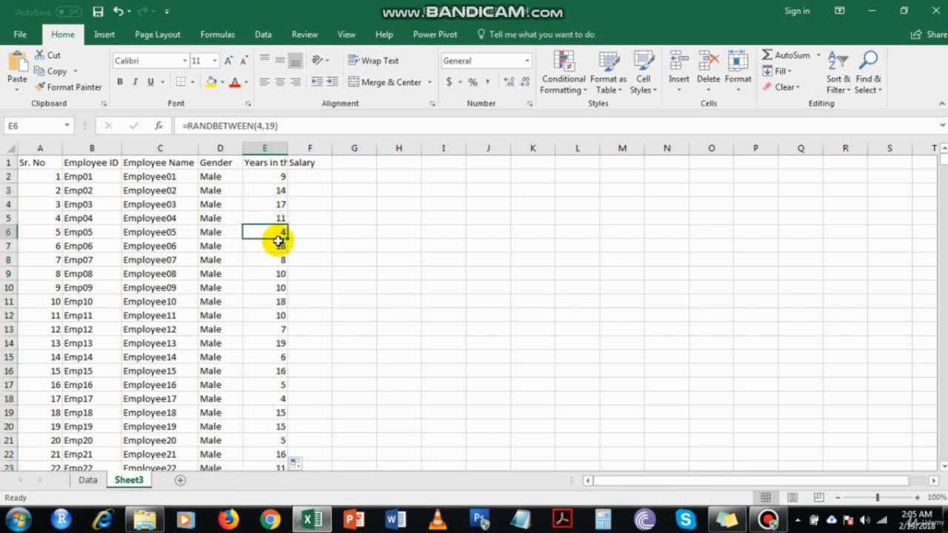
{"action": "left_click", "coordinate": [320, 178]}
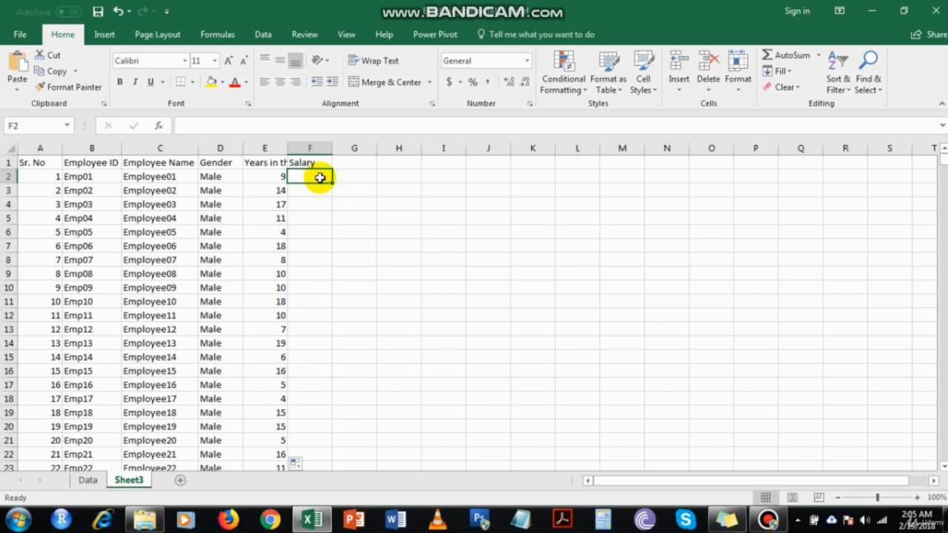
{"action": "type", "text": "l"}
{"action": "key", "text": "Return"}
{"action": "key", "text": "Up"}
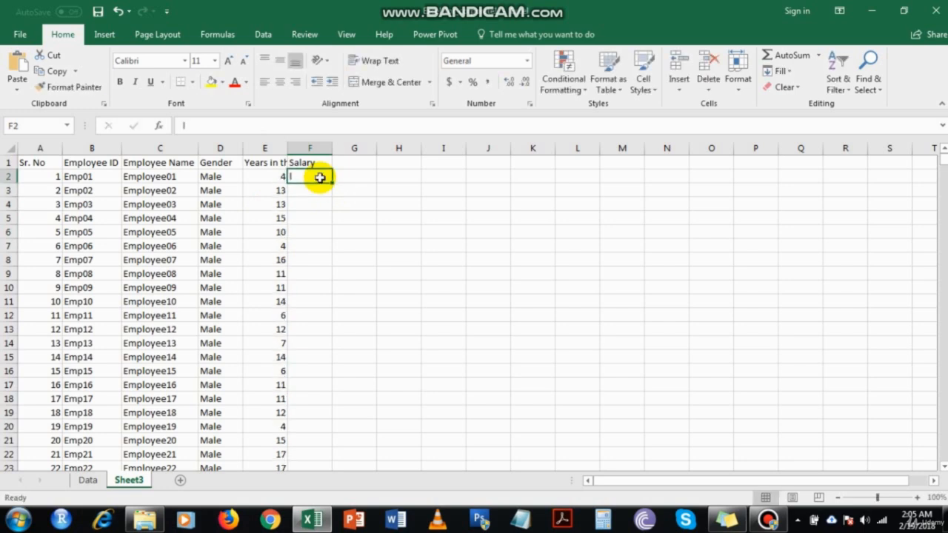
{"action": "key", "text": "Delete"}
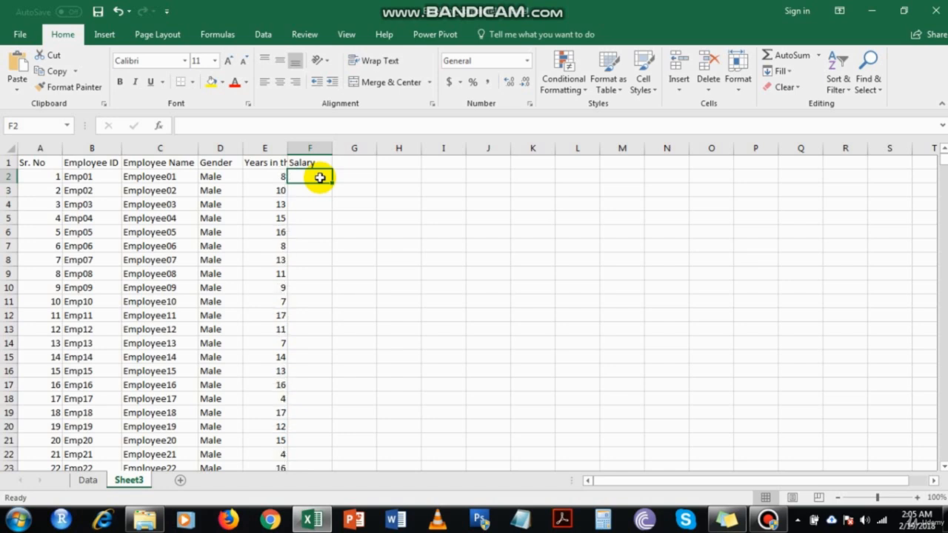
Copy the Years in the Company cells E2 to E1001 and paste them back over themselves as values
{"action": "key", "text": "Left"}
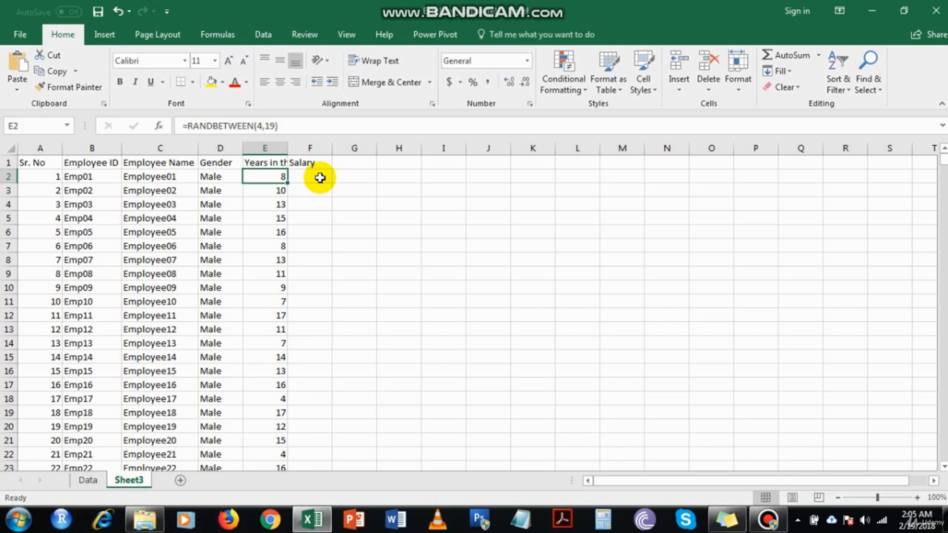
{"action": "key", "text": "ctrl+shift+Down"}
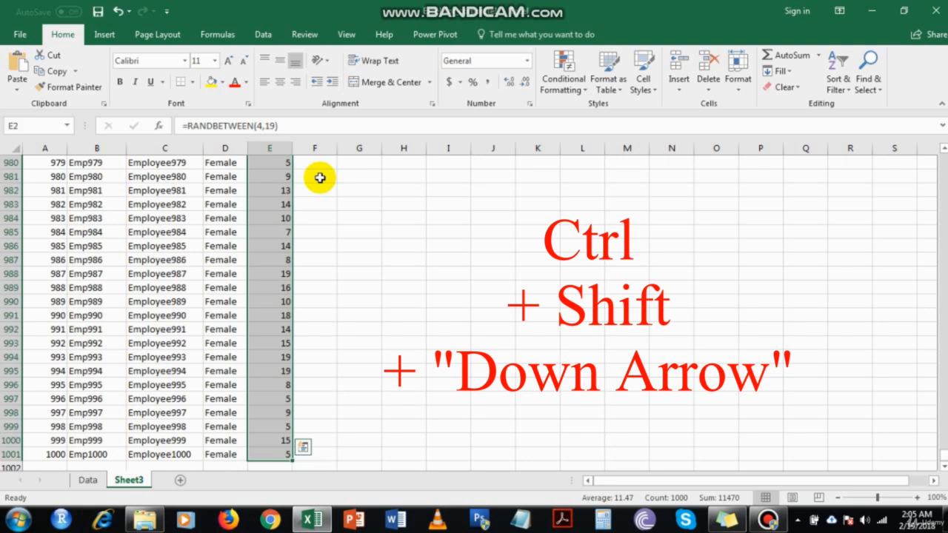
{"action": "key", "text": "ctrl+c"}
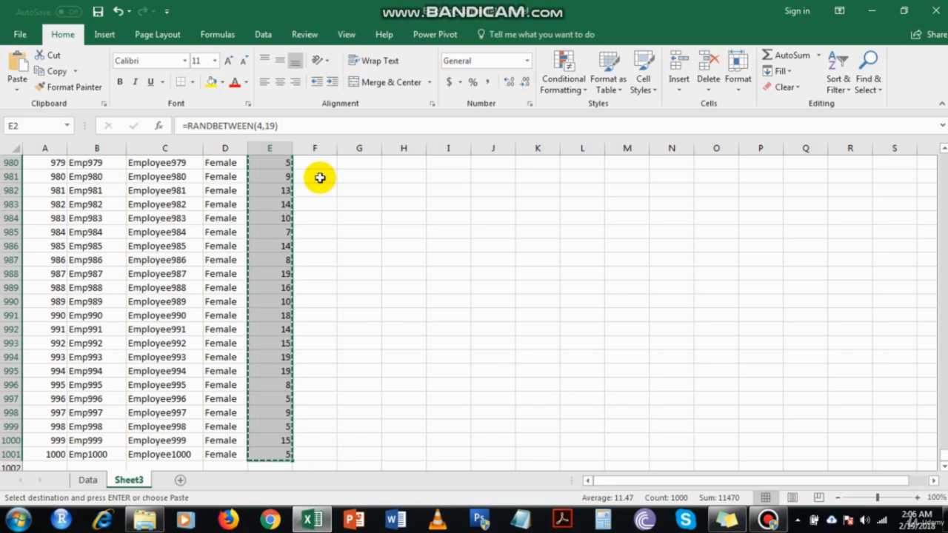
{"action": "key", "text": "ctrl+Up"}
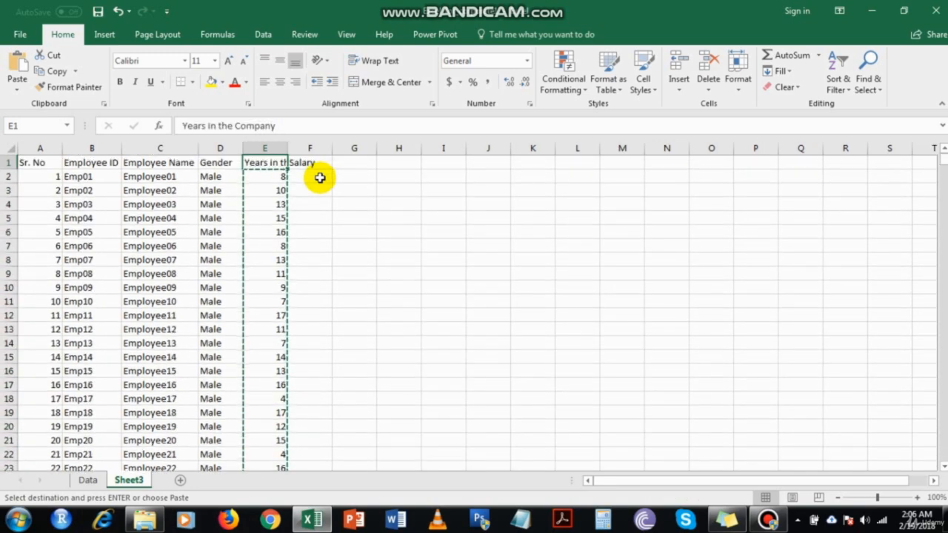
{"action": "key", "text": "Down"}
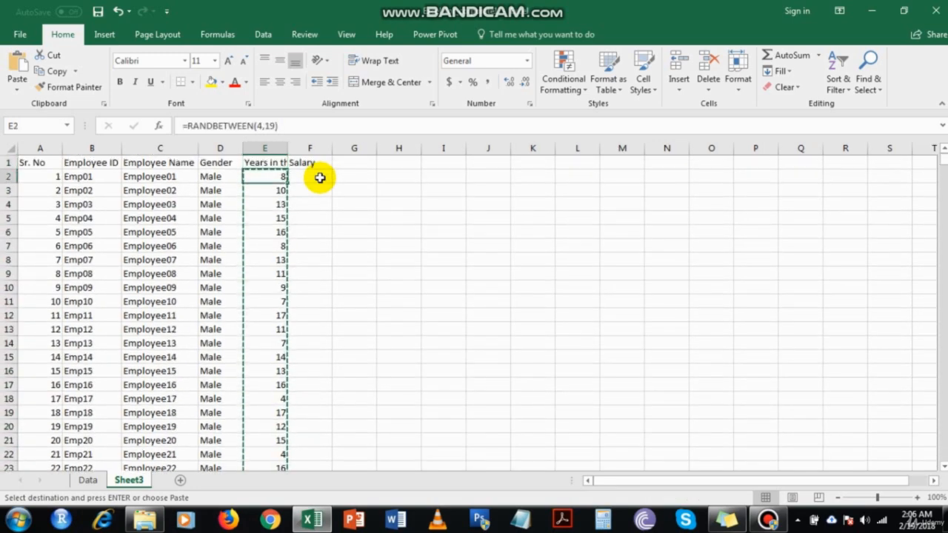
{"action": "right_click", "coordinate": [259, 181]}
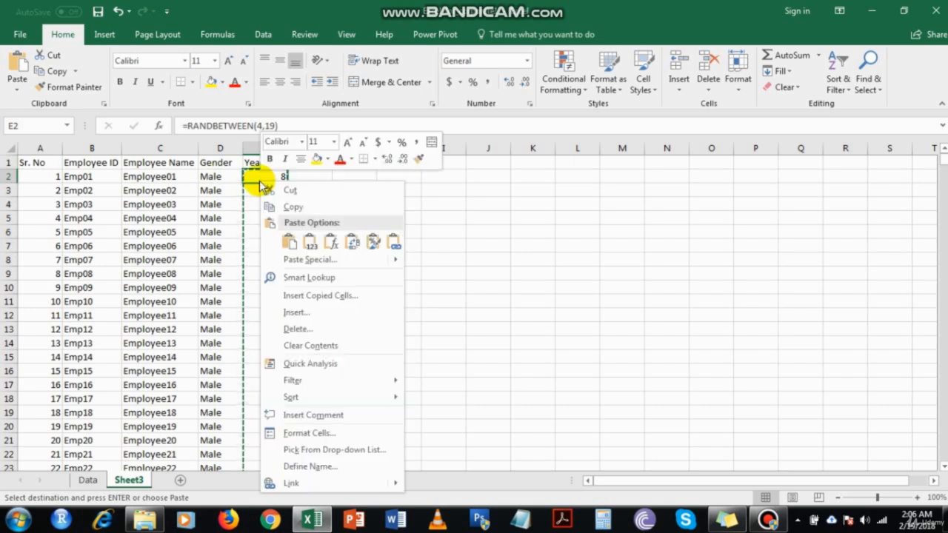
{"action": "left_click", "coordinate": [310, 248]}
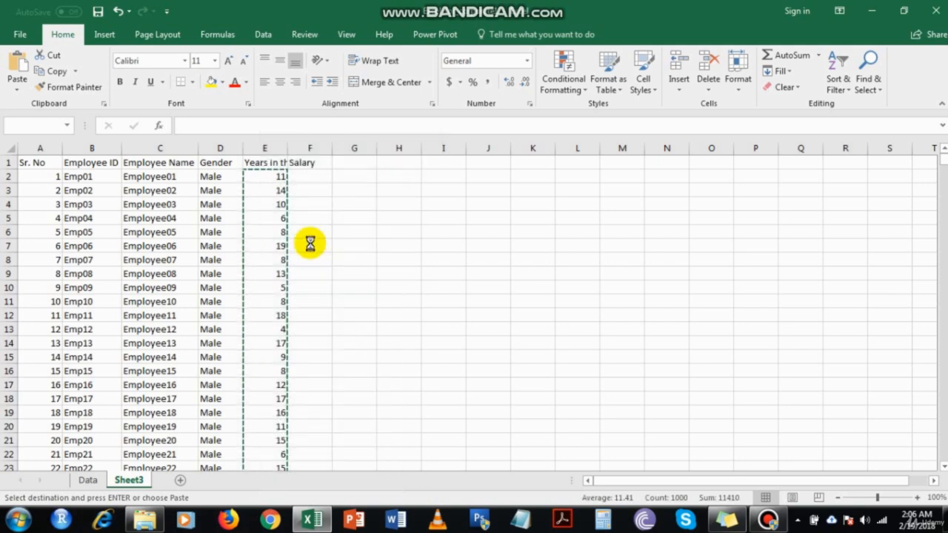
{"action": "left_click", "coordinate": [269, 176]}
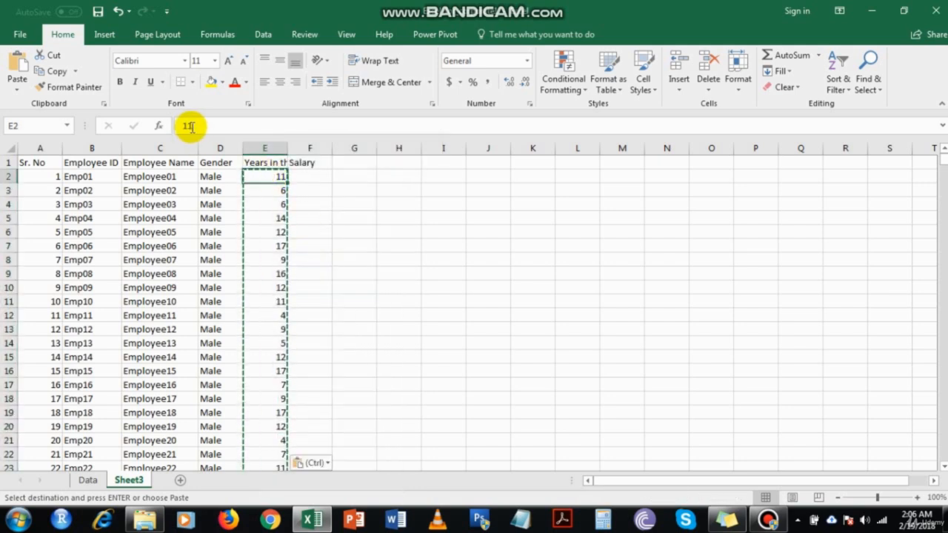
{"action": "left_click", "coordinate": [188, 126]}
{"action": "key", "text": "Return"}
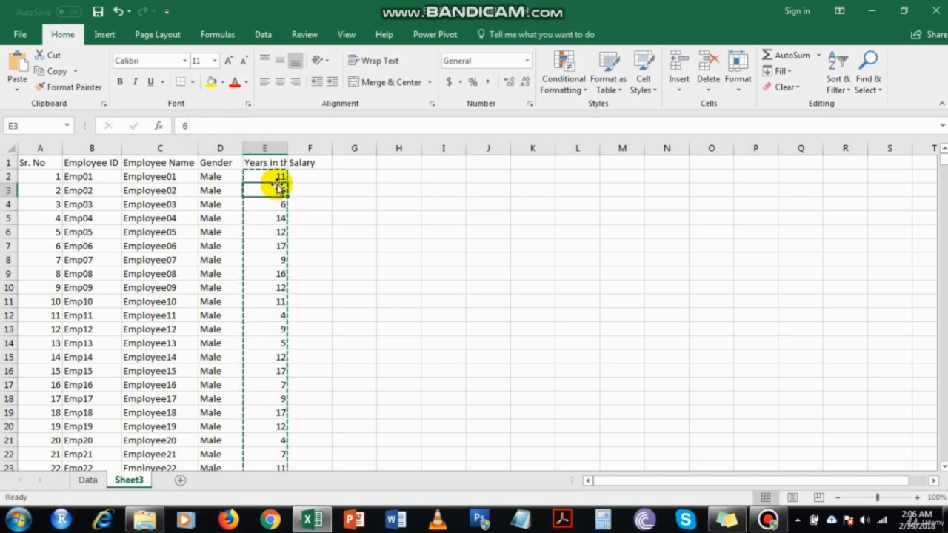
{"action": "key", "text": "Escape"}
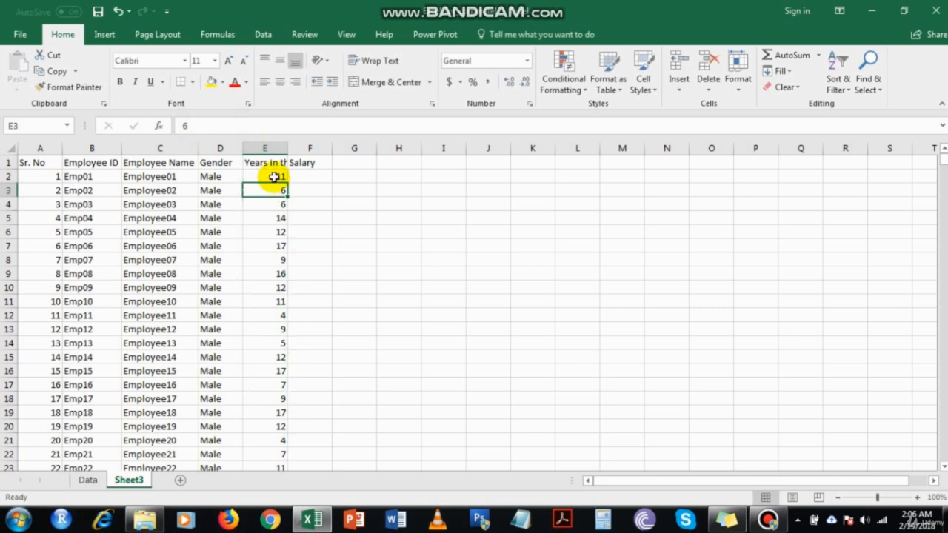
Select the Years in the Company values down to the last row and review them
{"action": "left_click", "coordinate": [274, 176]}
{"action": "key", "text": "ctrl+shift+Down"}
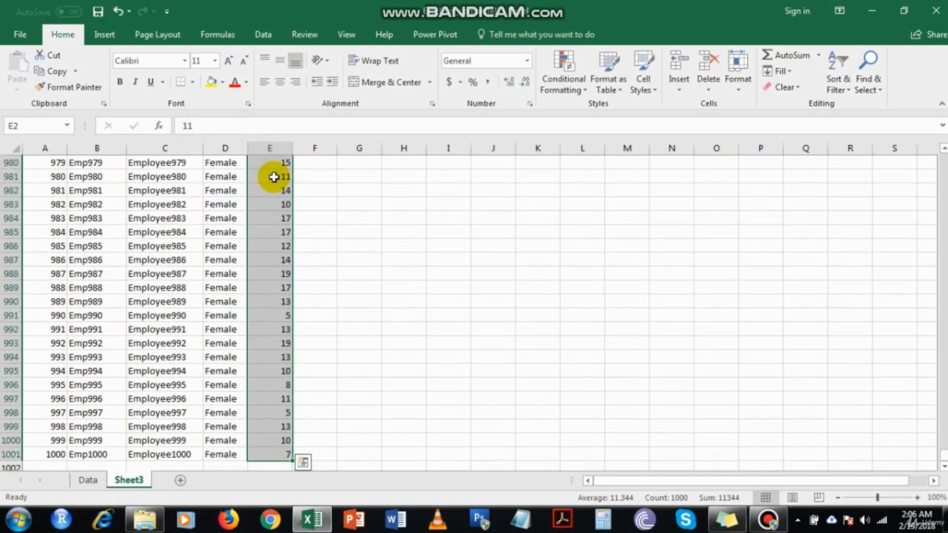
{"action": "key", "text": "ctrl+q"}
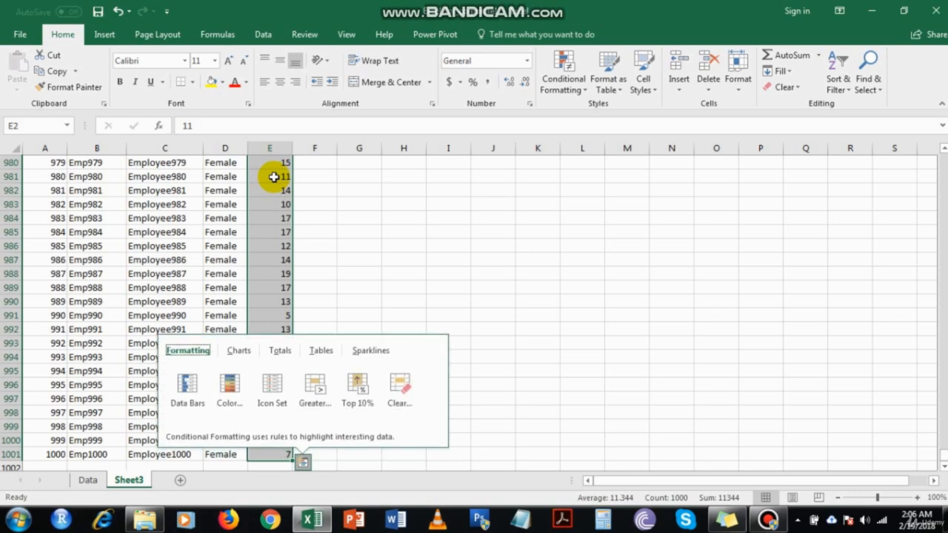
{"action": "key", "text": "Escape"}
{"action": "key", "text": "ctrl+Up"}
Enter =RANDBETWEEN(65000,395000) in F2 under Salary and fill it down the column to the last row
{"action": "key", "text": "Right"}
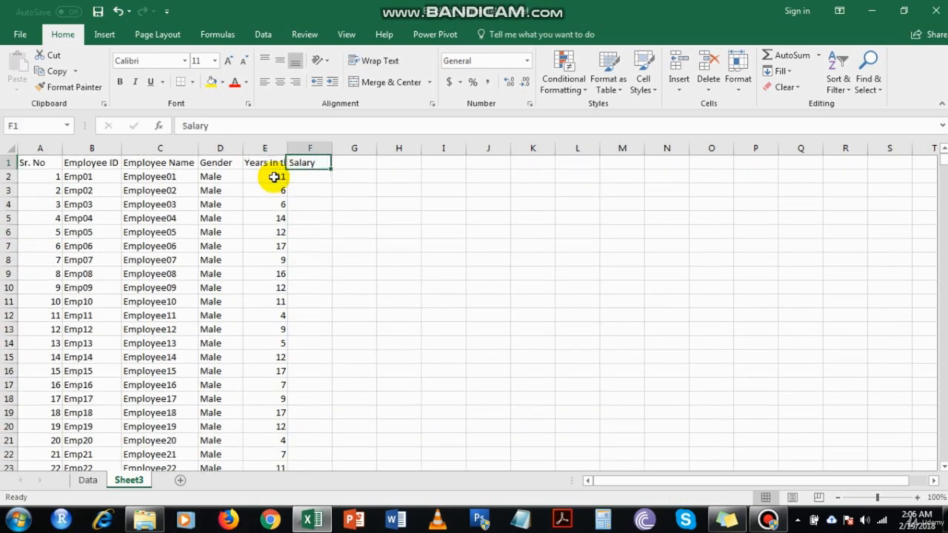
{"action": "key", "text": "Down"}
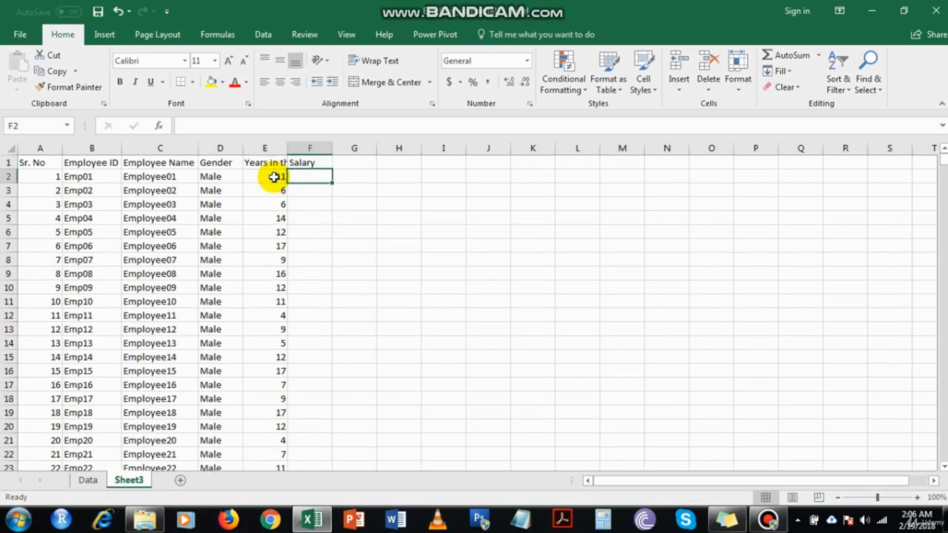
{"action": "type", "text": "=rand"}
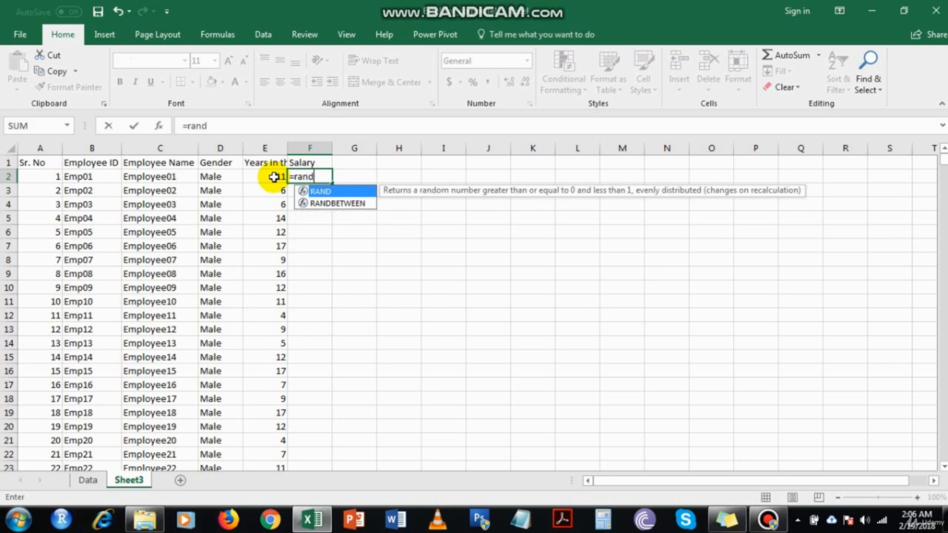
{"action": "key", "text": "Down"}
{"action": "key", "text": "Tab"}
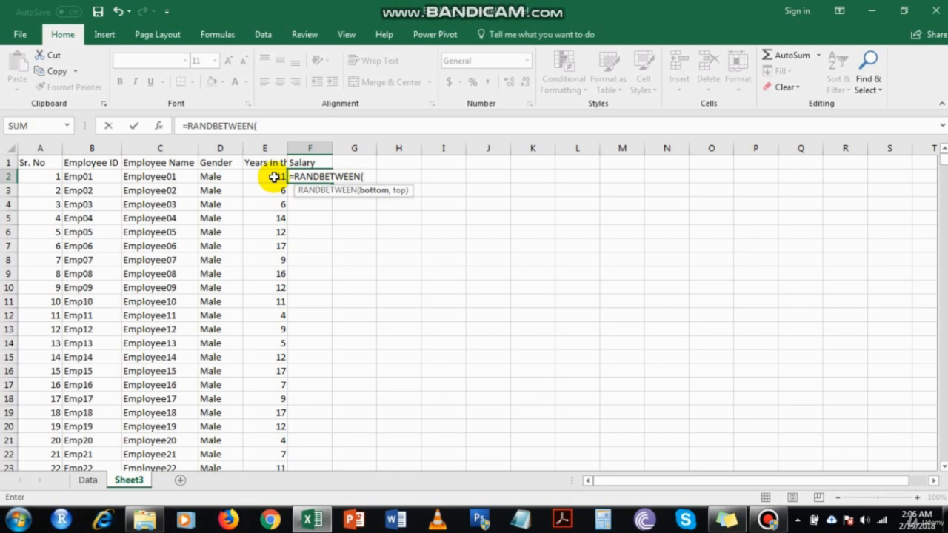
{"action": "type", "text": "65000,"}
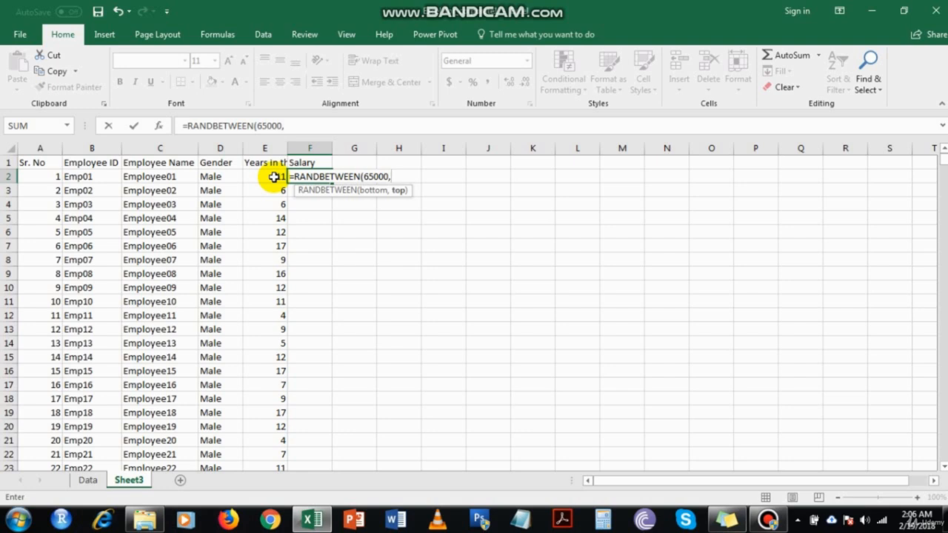
{"action": "type", "text": "395000"}
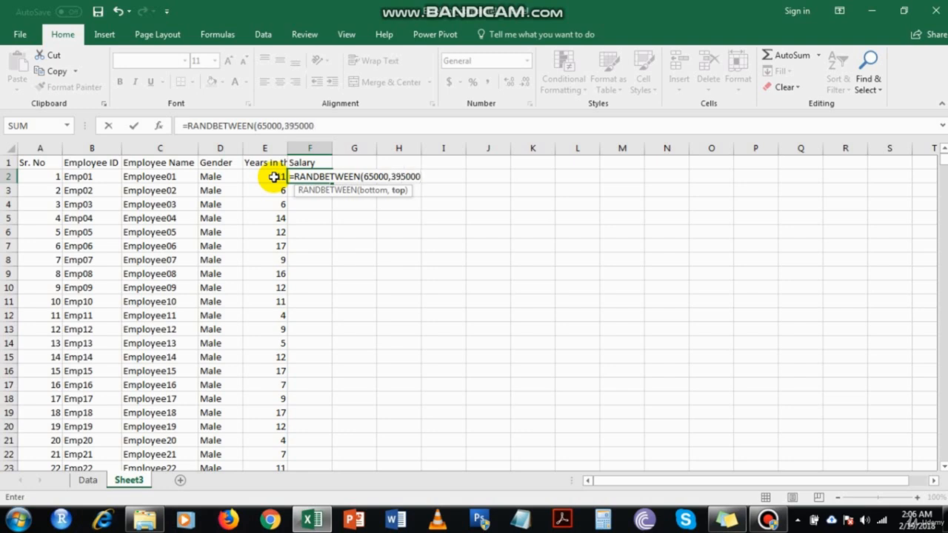
{"action": "type", "text": ")"}
{"action": "key", "text": "Return"}
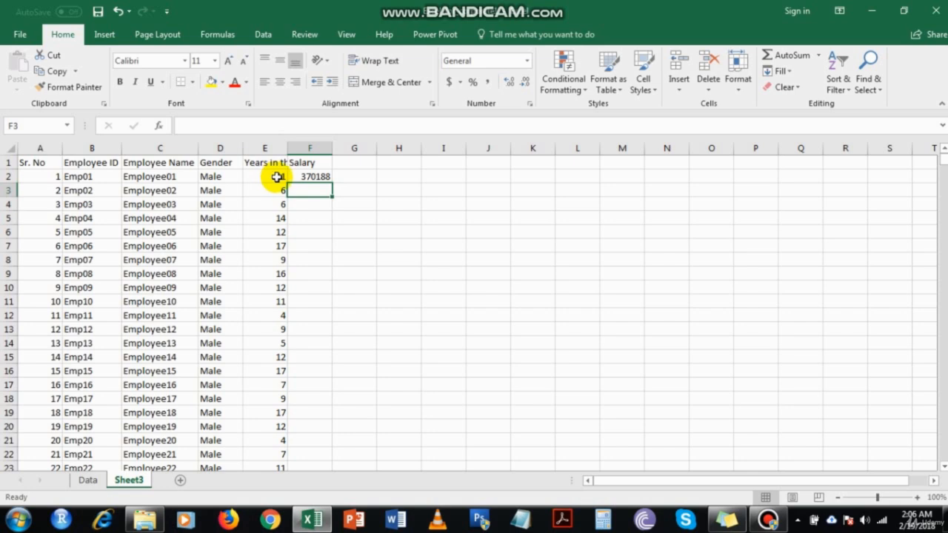
{"action": "left_click", "coordinate": [308, 176]}
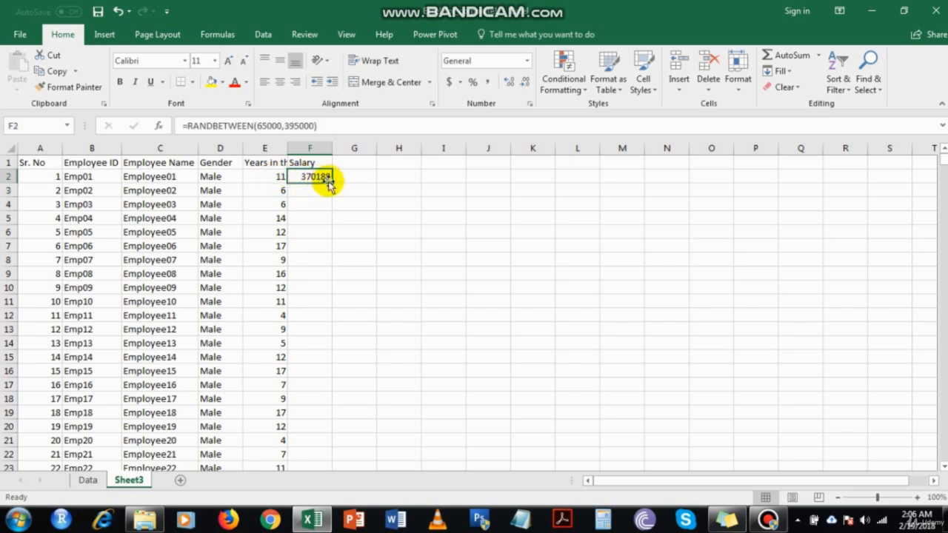
{"action": "double_click", "coordinate": [331, 183]}
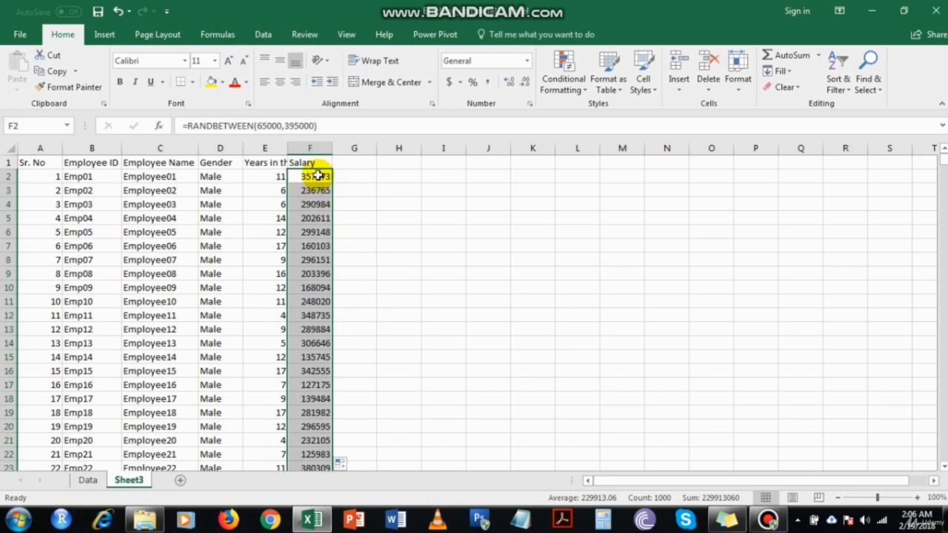
Copy the Salary cells F2 to F1001 and paste them back over themselves as values
{"action": "key", "text": "ctrl+c"}
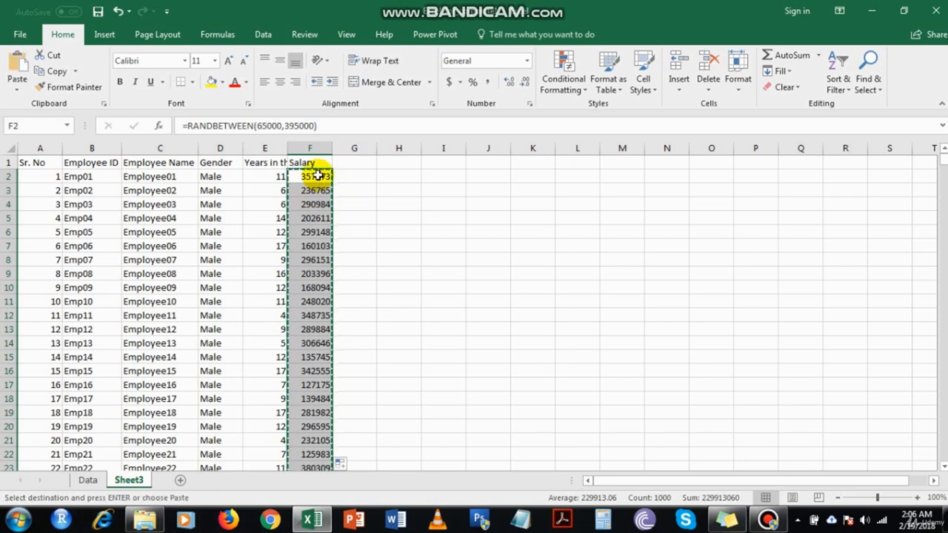
{"action": "right_click", "coordinate": [319, 177]}
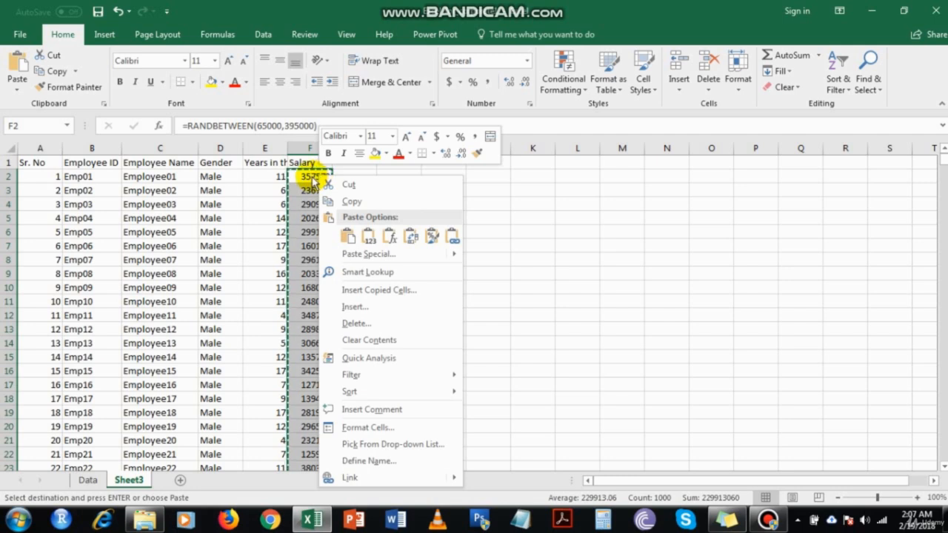
{"action": "right_click", "coordinate": [313, 179]}
{"action": "left_click", "coordinate": [358, 237]}
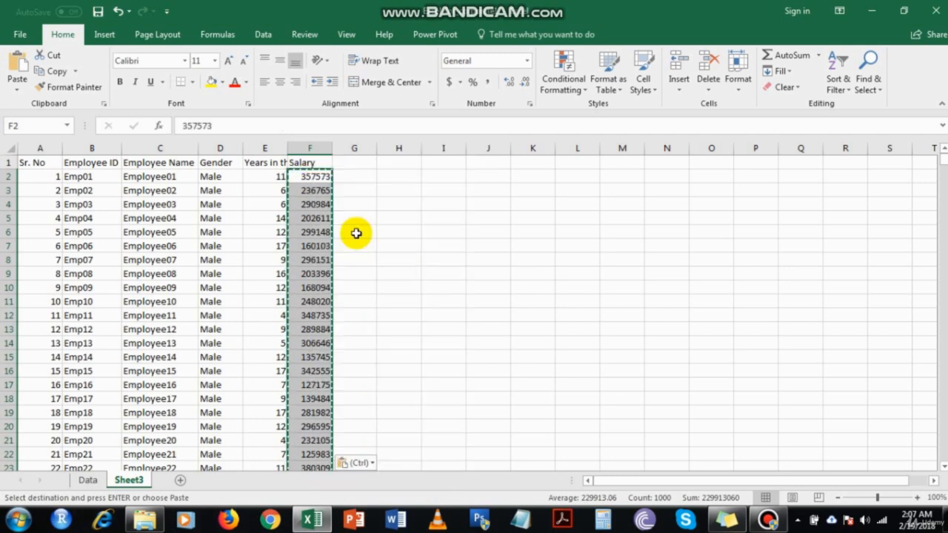
{"action": "left_click", "coordinate": [319, 180]}
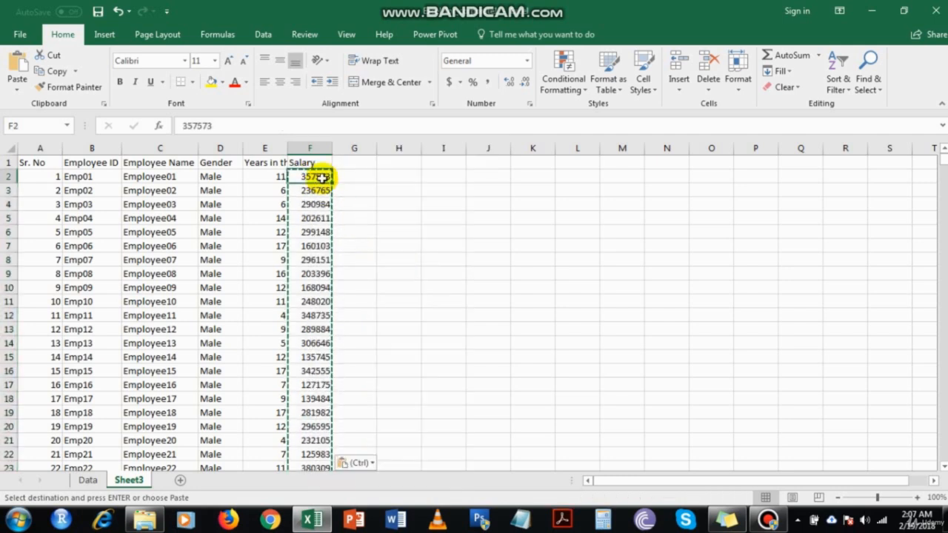